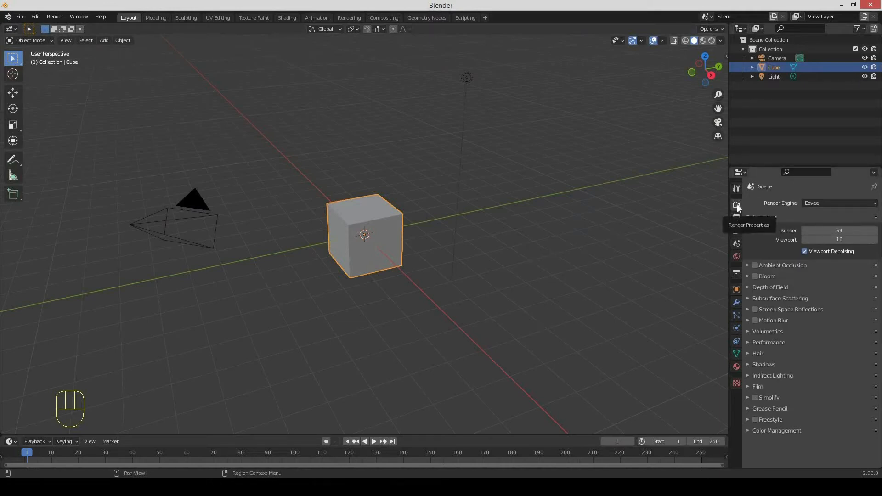
Set the render engine to Cycles and display the cube's material properties
click(814, 203)
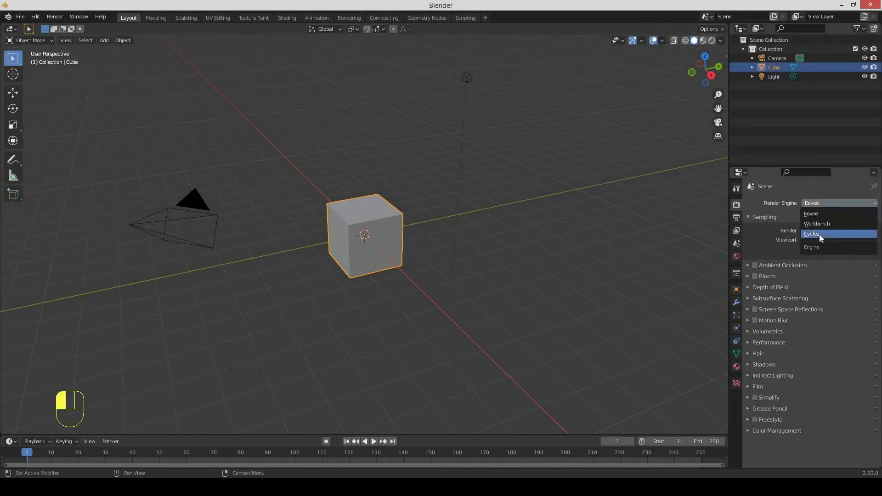
click(819, 234)
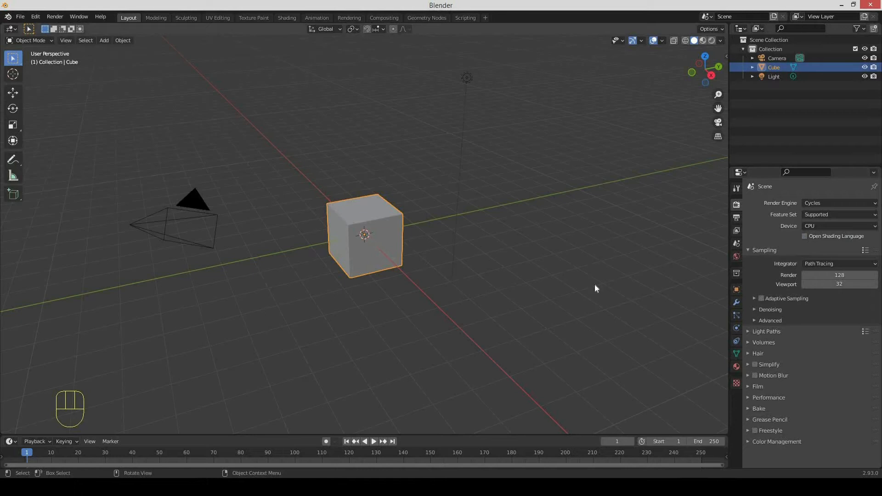
click(735, 370)
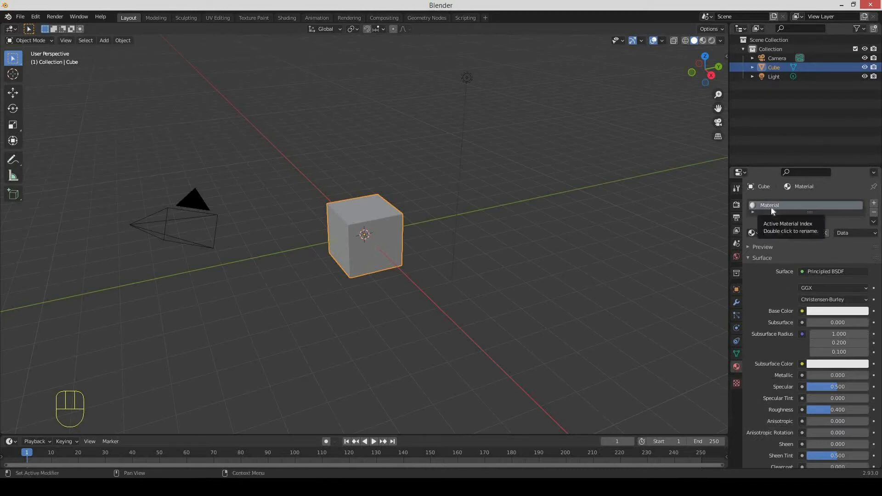
Delete the default cube and add a Monkey mesh in its place at the scene's origin
key(x)
click(365, 240)
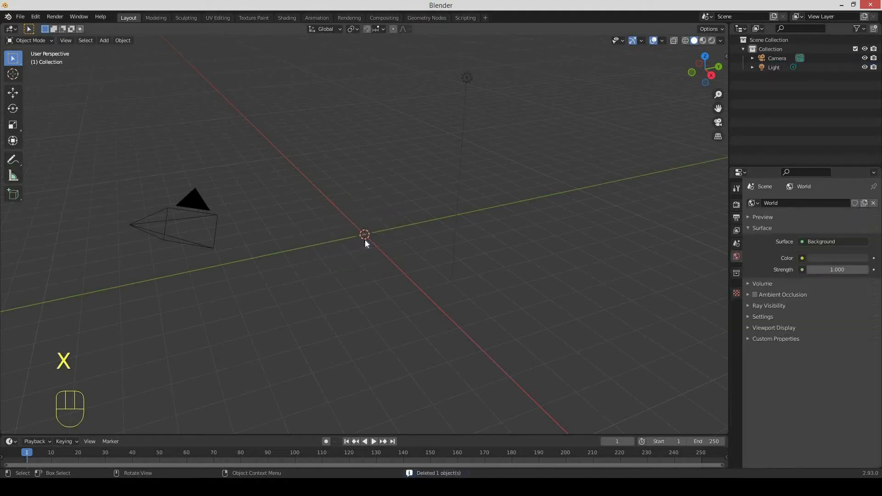
click(104, 40)
mouse_move(167, 51)
click(193, 137)
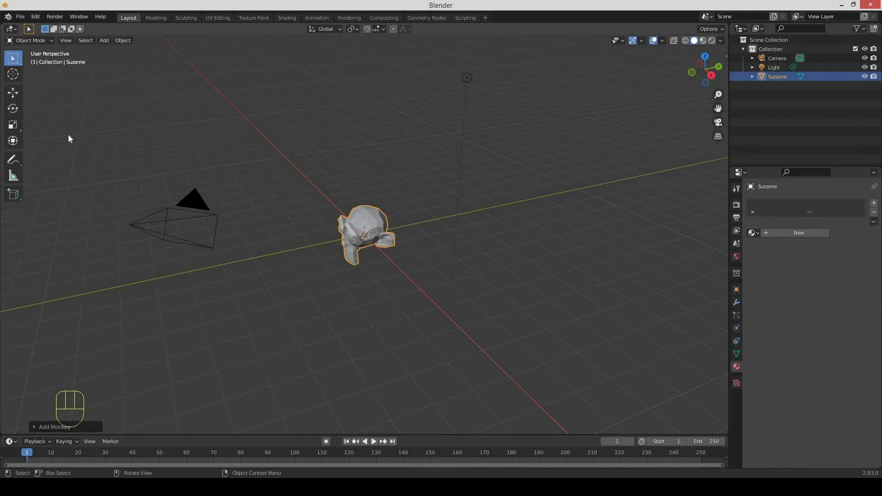
Rotate the monkey head about the Z axis so its face points toward the view, and raise it above the grid
click(13, 108)
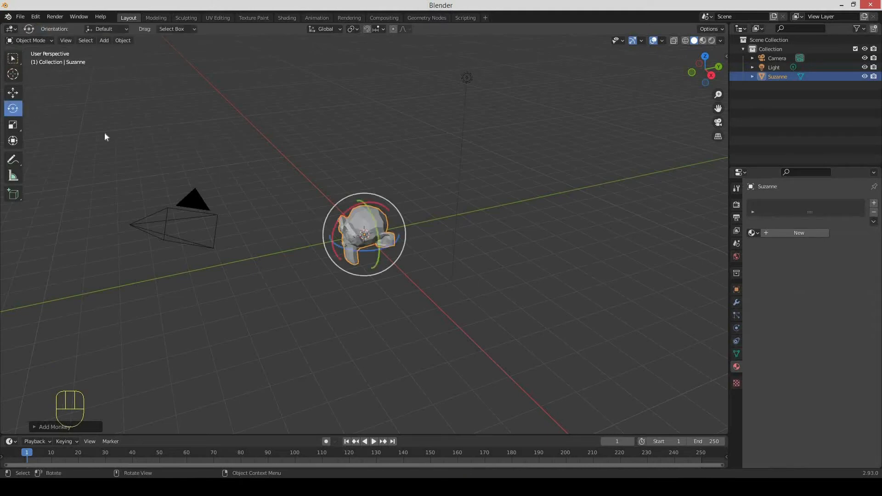
drag(338, 245, 239, 237)
click(12, 93)
drag(364, 198, 364, 170)
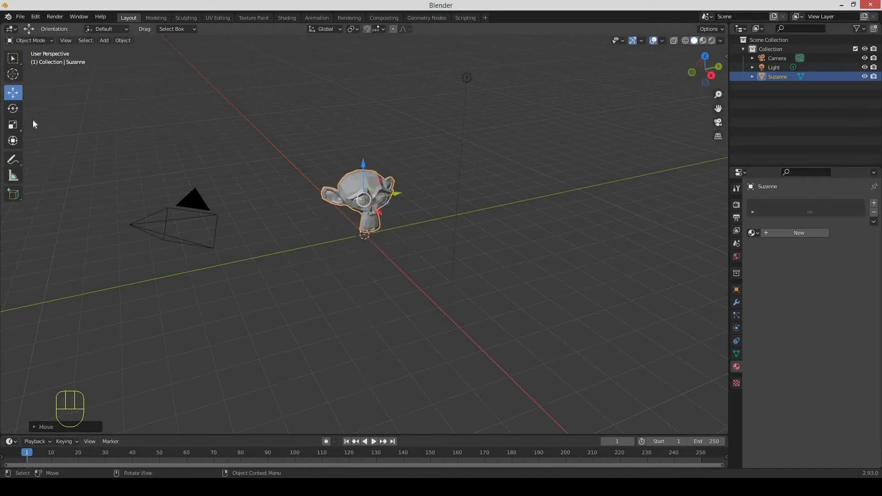
Scale the monkey head up uniformly to about twice its size and raise it along Z until its chin meets the grid
click(13, 125)
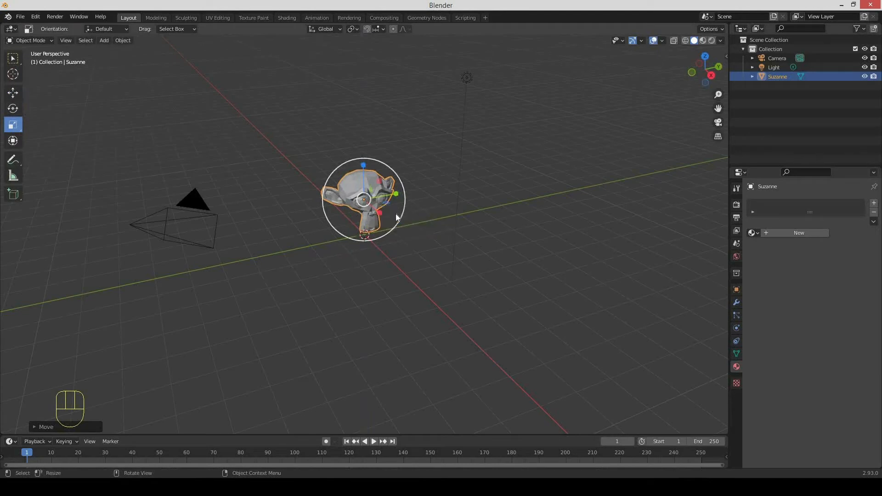
drag(399, 217, 437, 238)
click(14, 94)
drag(359, 155, 360, 115)
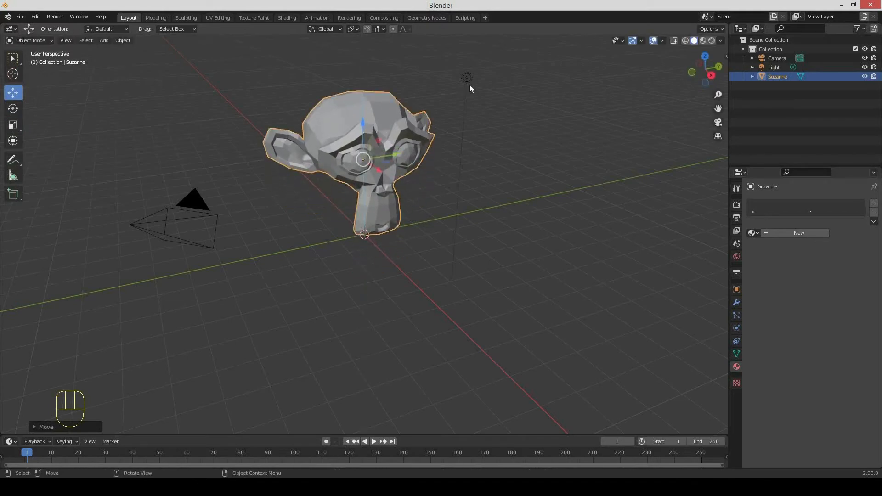
Add a plane mesh beneath the monkey head and scale it up into a large floor that fills the view
click(468, 78)
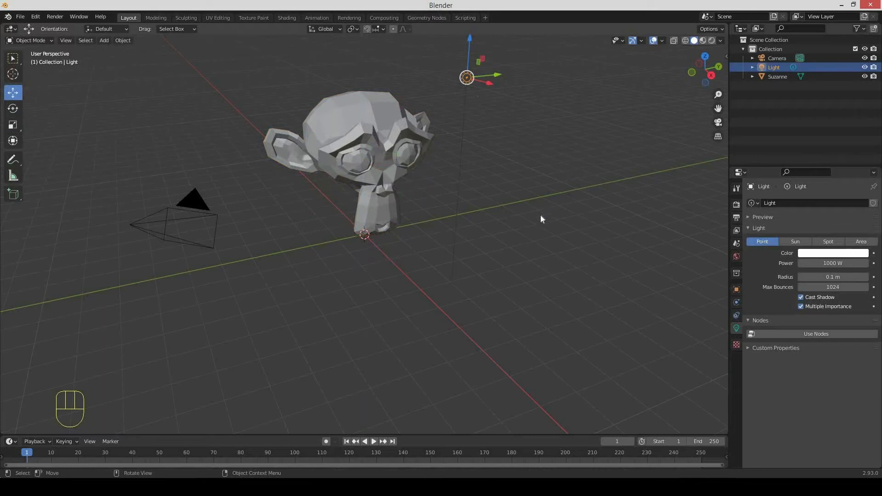
click(105, 40)
mouse_move(138, 51)
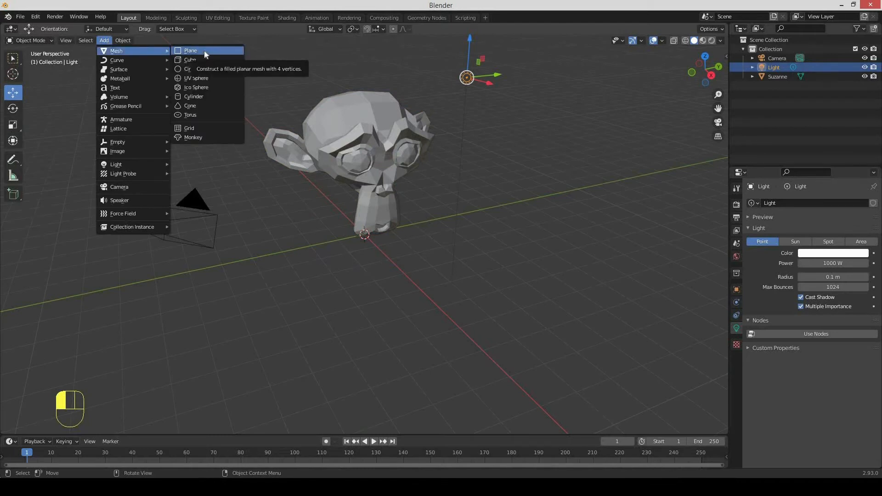
click(204, 50)
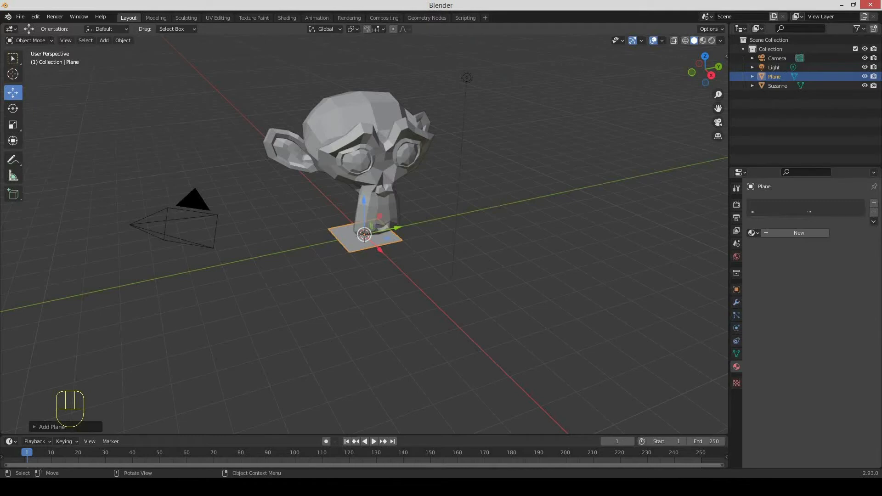
key(s)
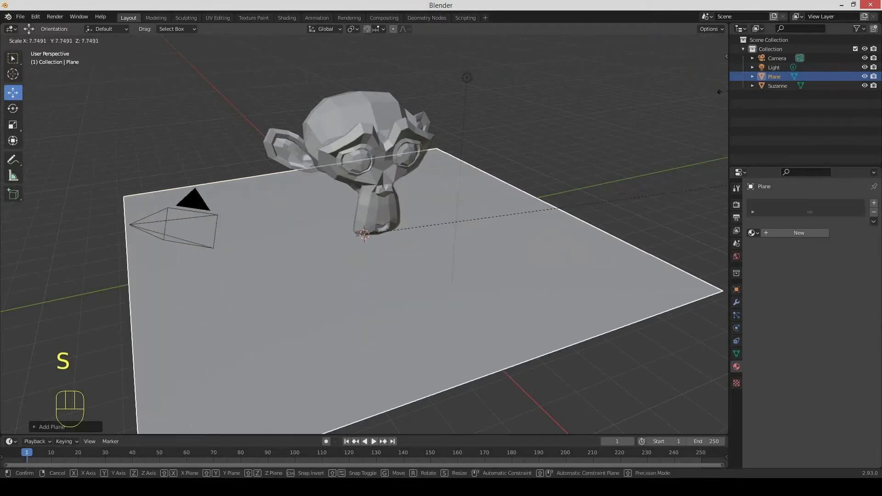
click(313, 325)
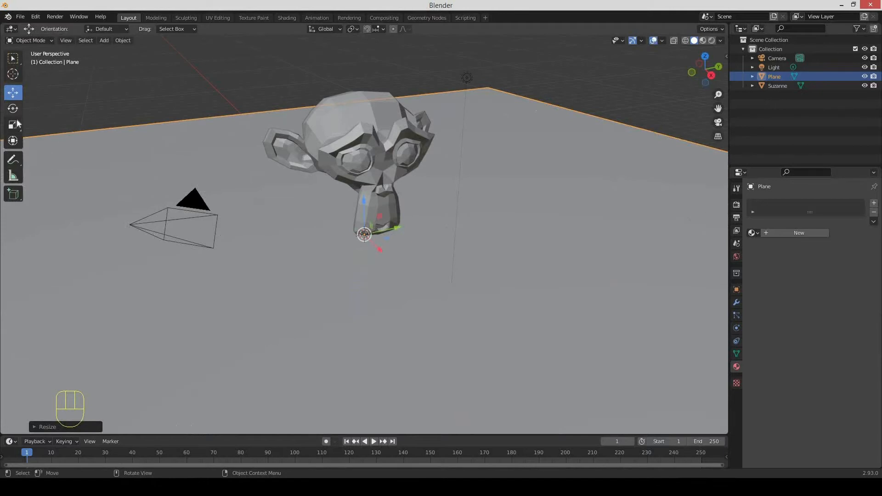
drag(13, 124, 119, 146)
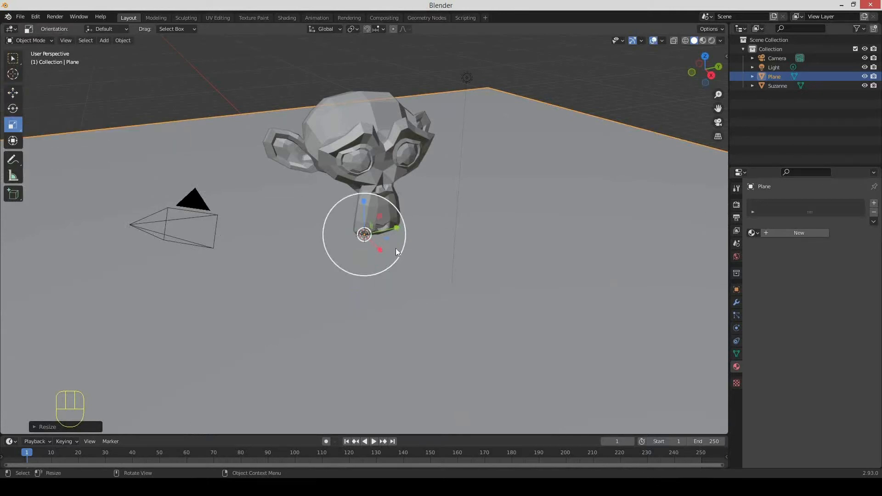
drag(396, 249, 679, 316)
drag(11, 64, 56, 60)
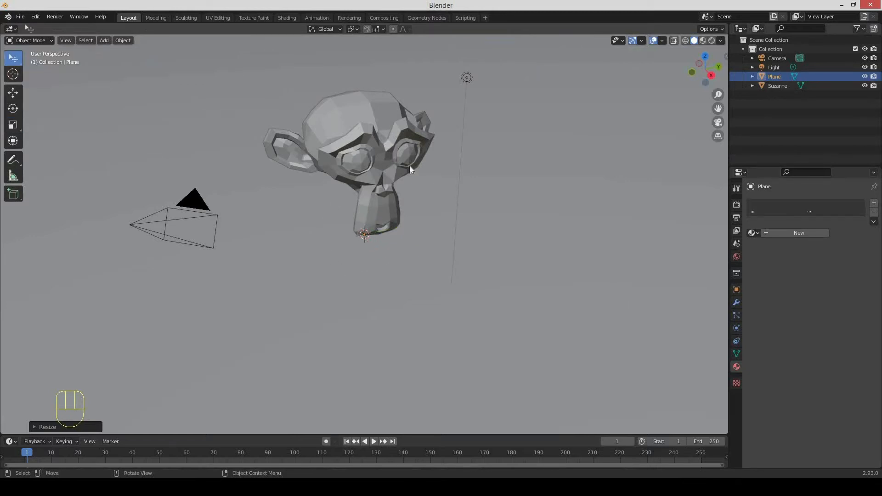
Select the monkey head and create a new material for it, enlarging the material slot list
click(379, 129)
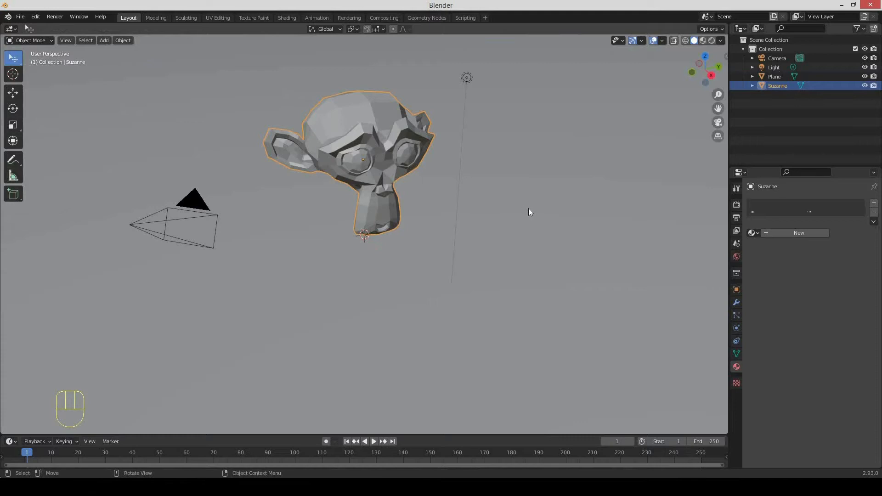
click(736, 367)
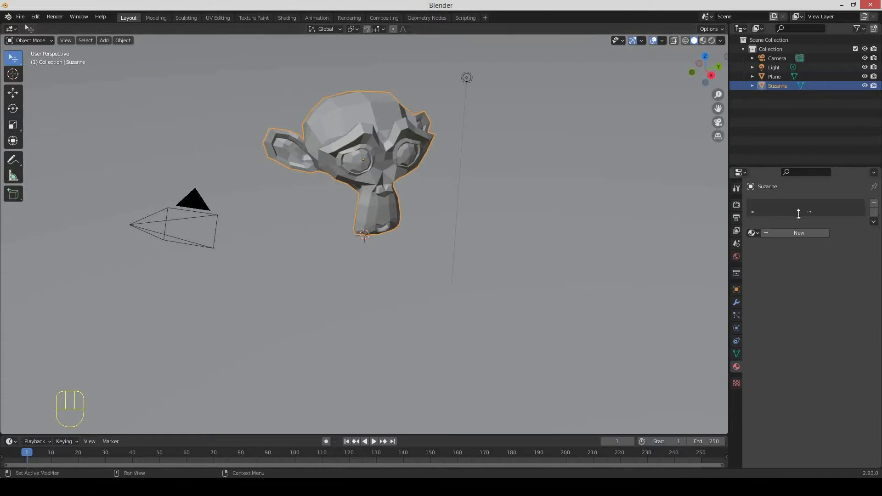
drag(810, 212, 808, 231)
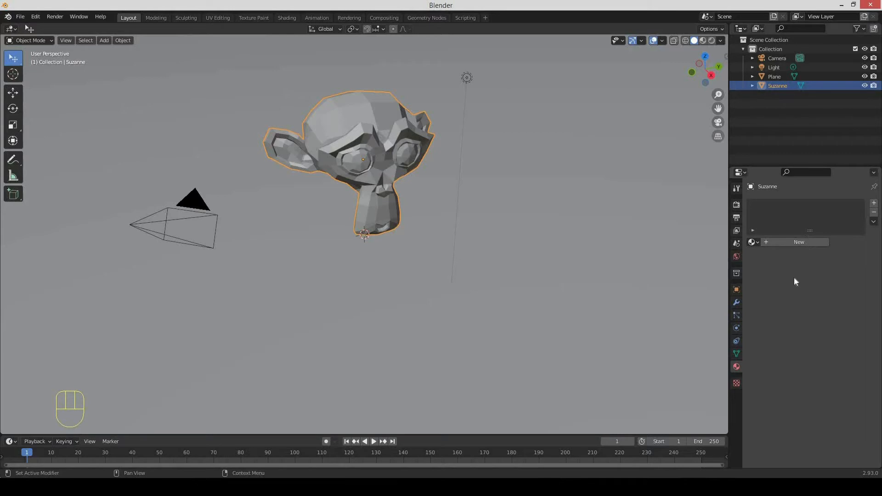
click(792, 242)
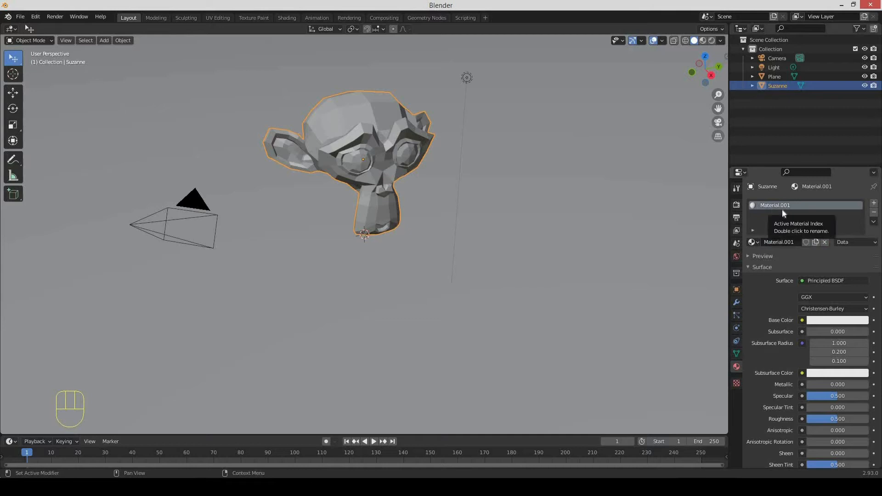
Rename the monkey head's new material as Material 1
click(792, 242)
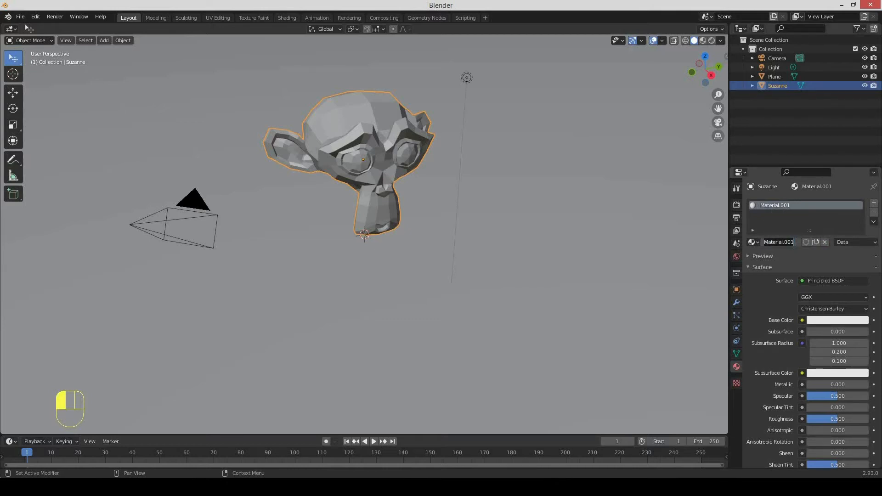
text(Materie)
key(BackSpace)
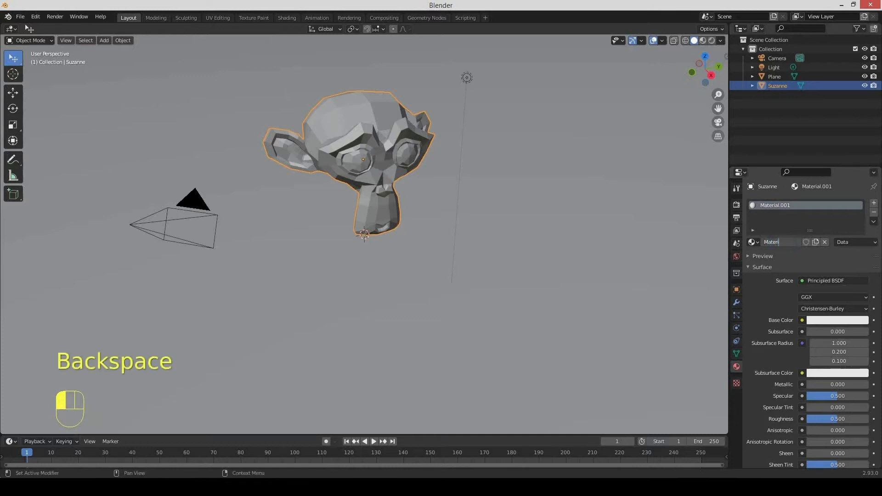
key(BackSpace)
text(ial 1)
key(Return)
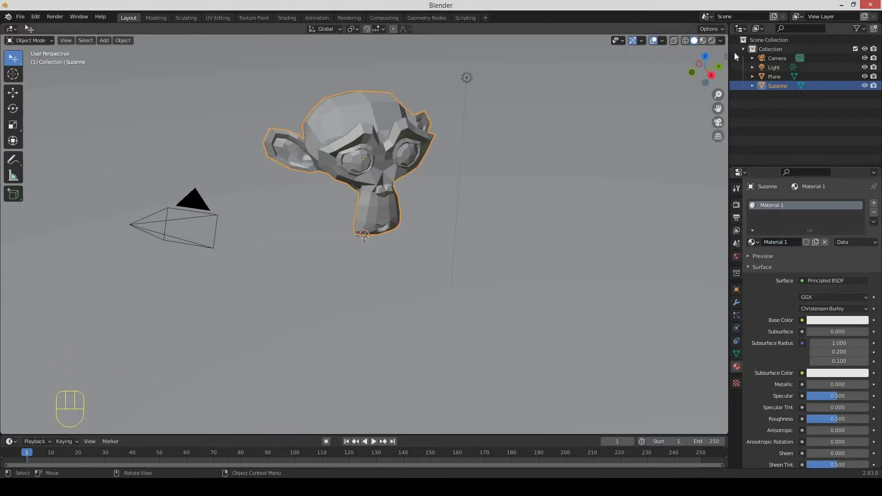
Switch the viewport shading to Rendered and view the monkey head from the front
click(703, 41)
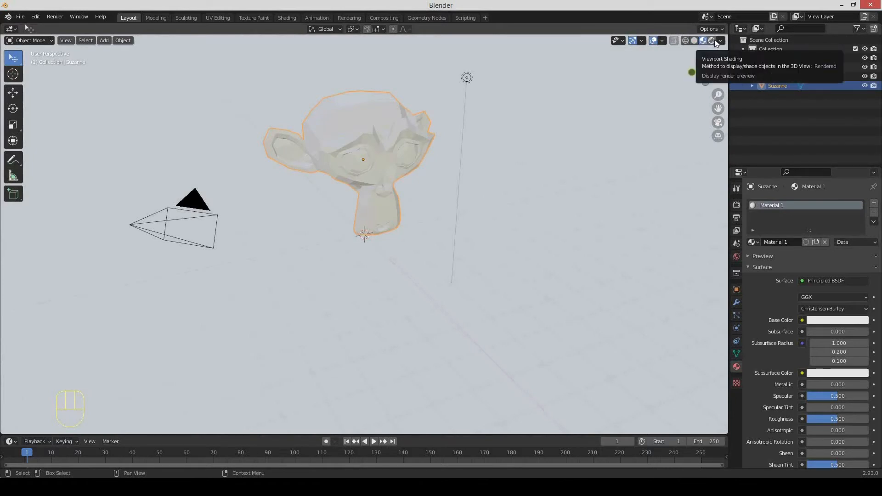
click(712, 41)
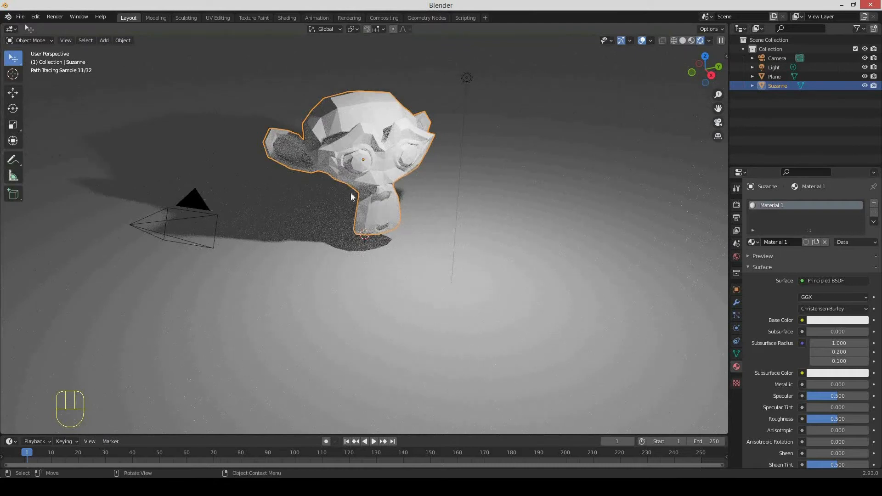
mouse_move(416, 227)
middle_down()
mouse_move(336, 220)
mouse_move(421, 215)
middle_up()
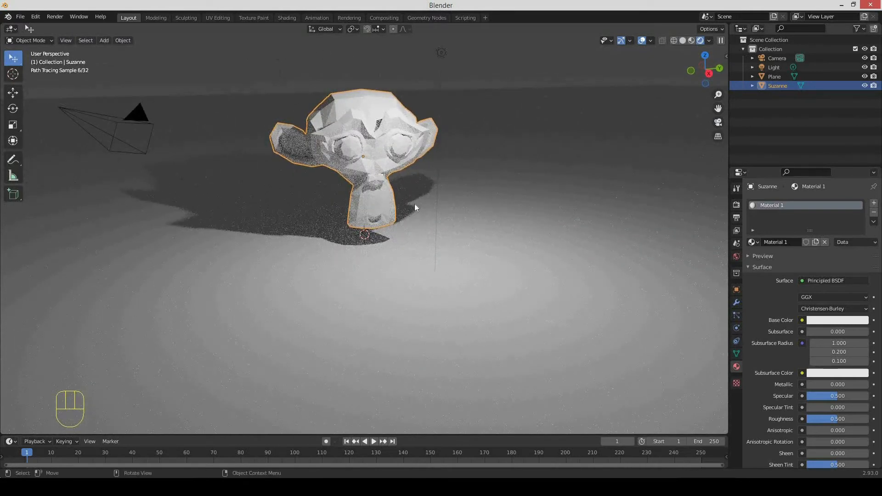
Lower the monkey head slightly along the Z axis toward the floor plane, and return to the selection tool
click(16, 96)
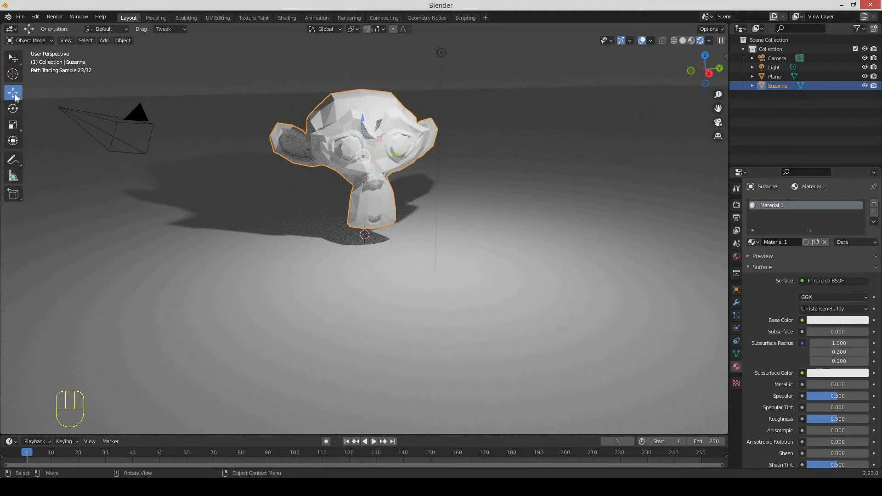
drag(365, 124, 364, 144)
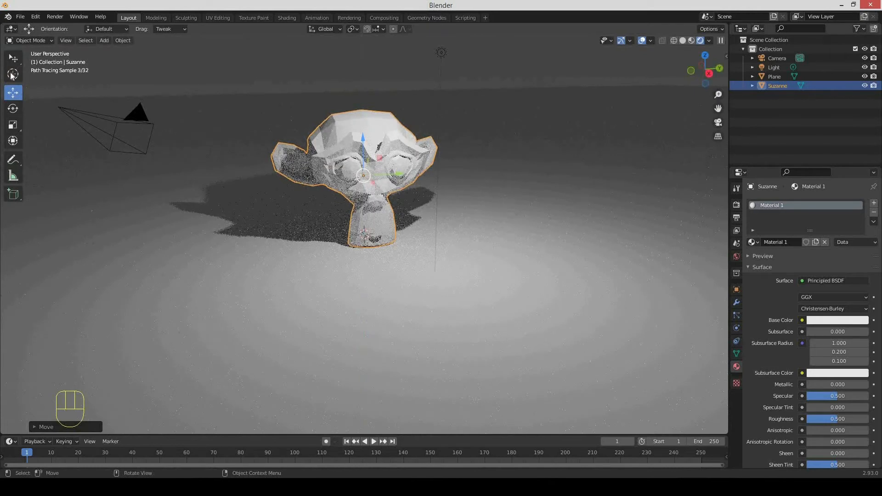
drag(13, 57, 44, 64)
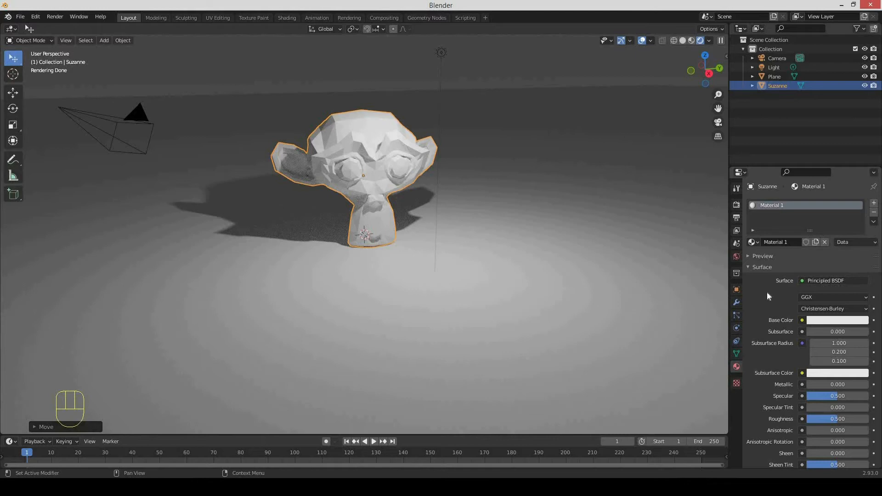
Change Material 1's surface shader to Diffuse BSDF and set its color to yellow with a hue of about 0.178
click(817, 280)
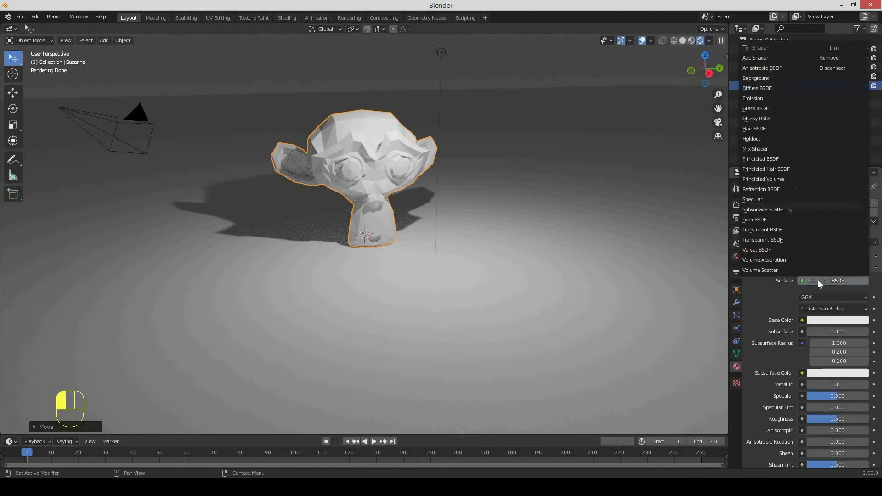
click(774, 88)
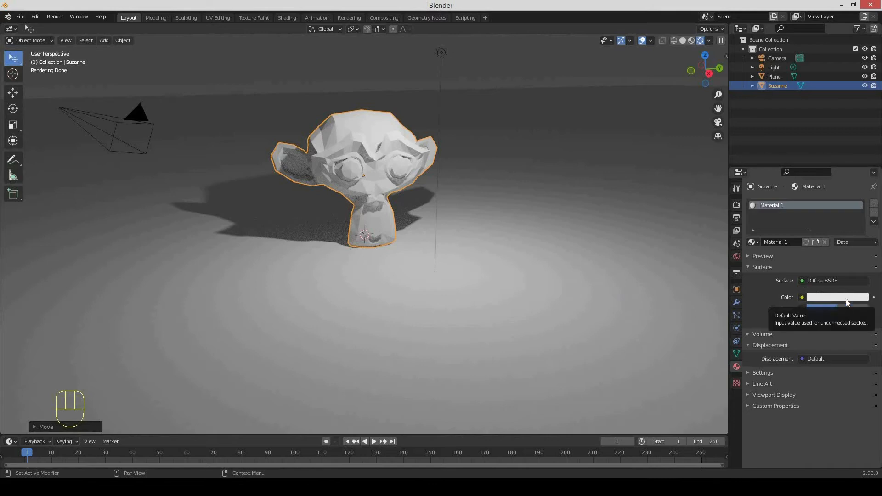
click(827, 297)
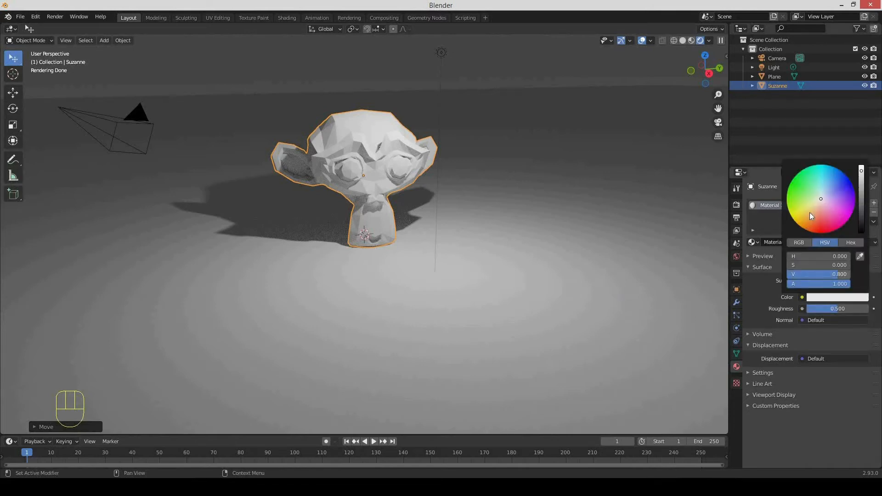
click(806, 220)
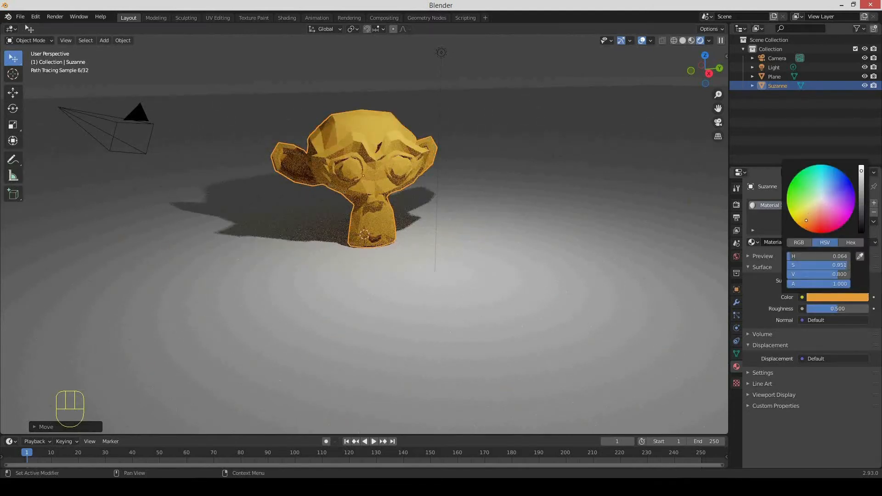
click(797, 212)
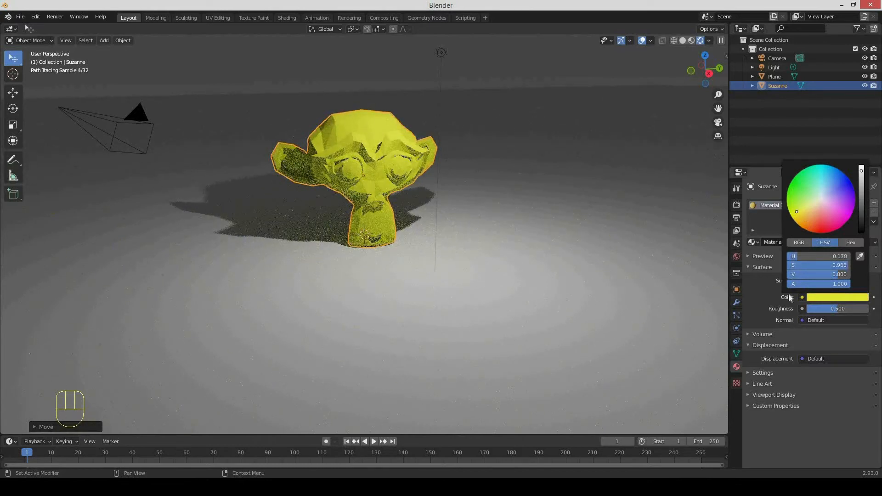
Set the Diffuse BSDF roughness to 0.5 and change Material 1's surface shader to Anisotropic BSDF
mouse_move(830, 309)
mouse_down()
mouse_move(860, 309)
mouse_move(808, 309)
mouse_move(868, 309)
mouse_move(839, 309)
mouse_up()
click(839, 309)
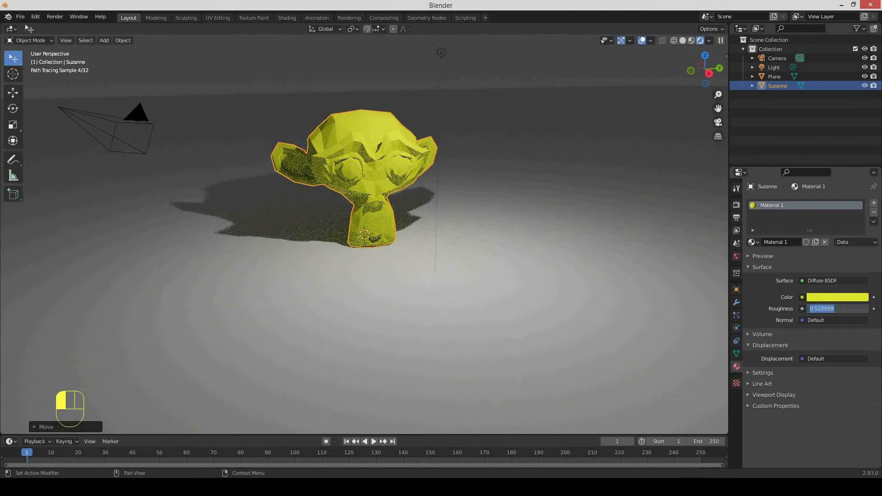
text(0.5)
key(Return)
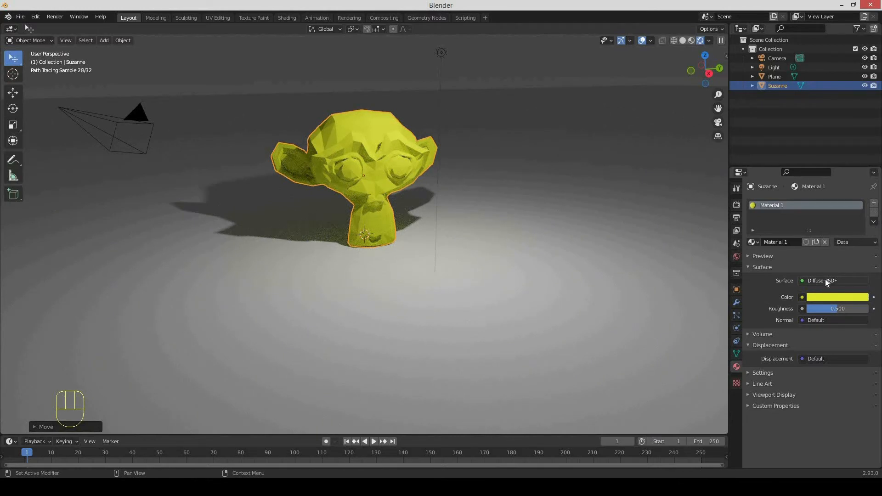
click(841, 280)
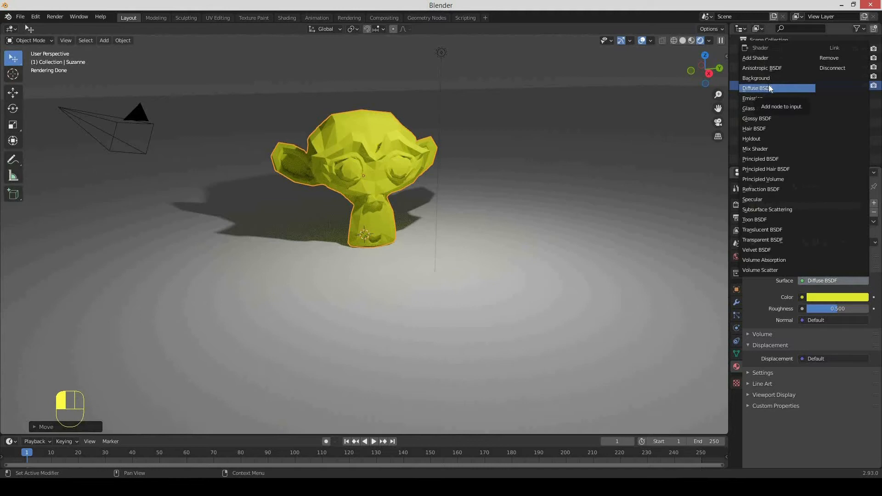
click(782, 67)
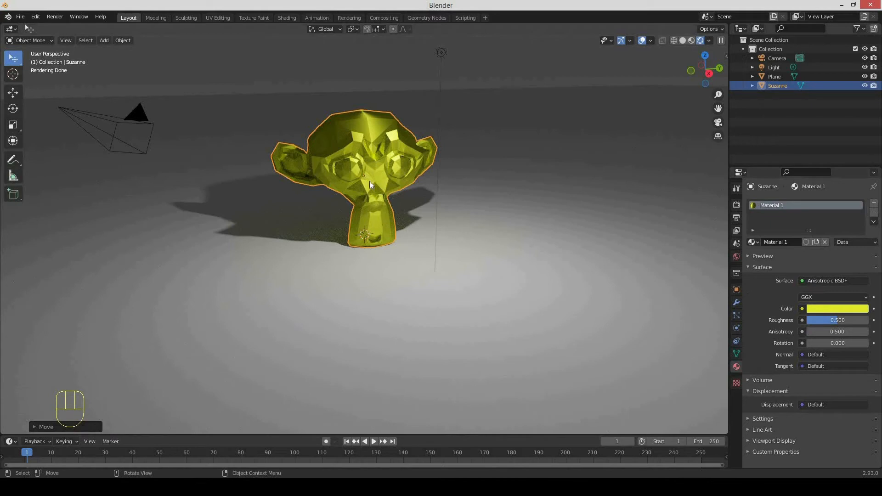
Add a Subdivision Surface modifier to the monkey head with 3 viewport levels, and apply Shade Smooth
click(736, 303)
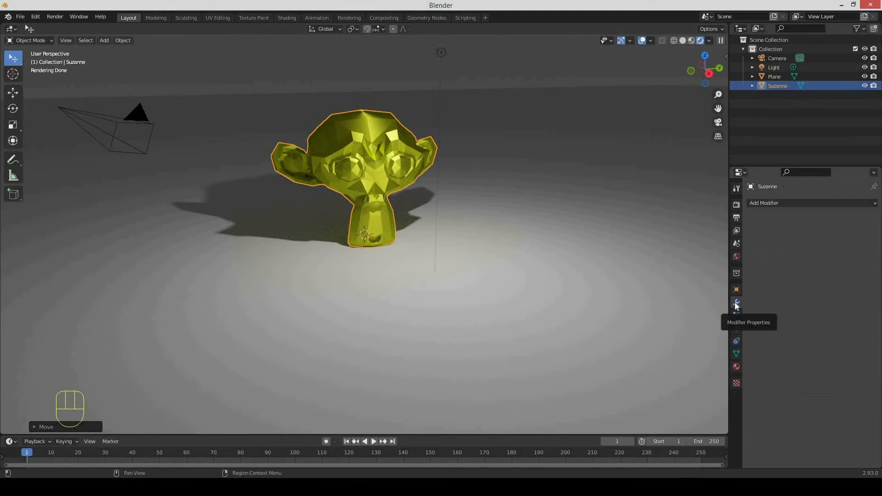
click(797, 206)
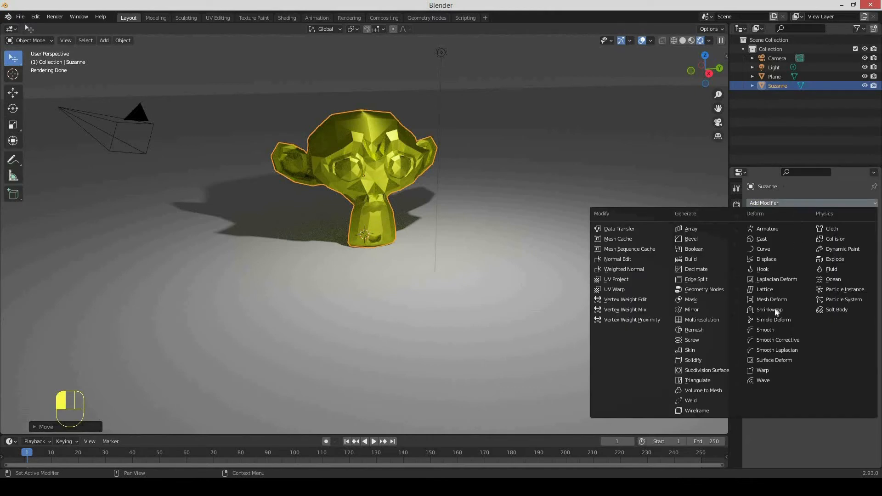
click(727, 370)
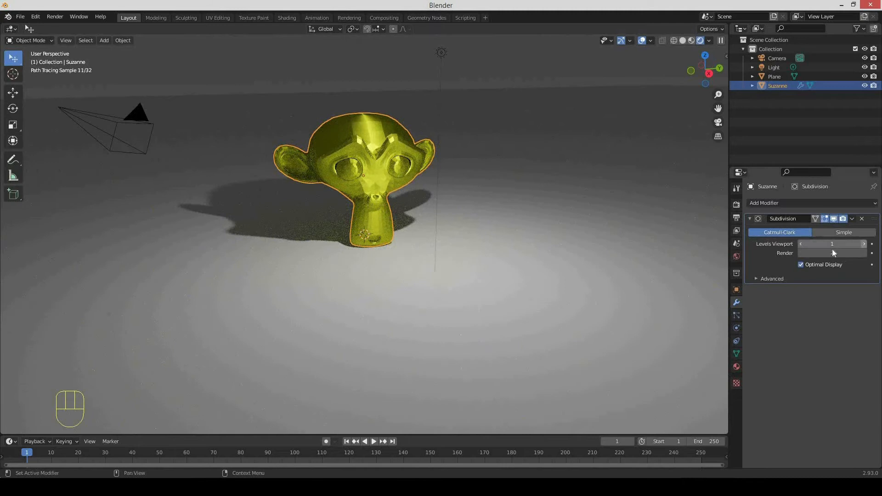
click(864, 247)
click(865, 248)
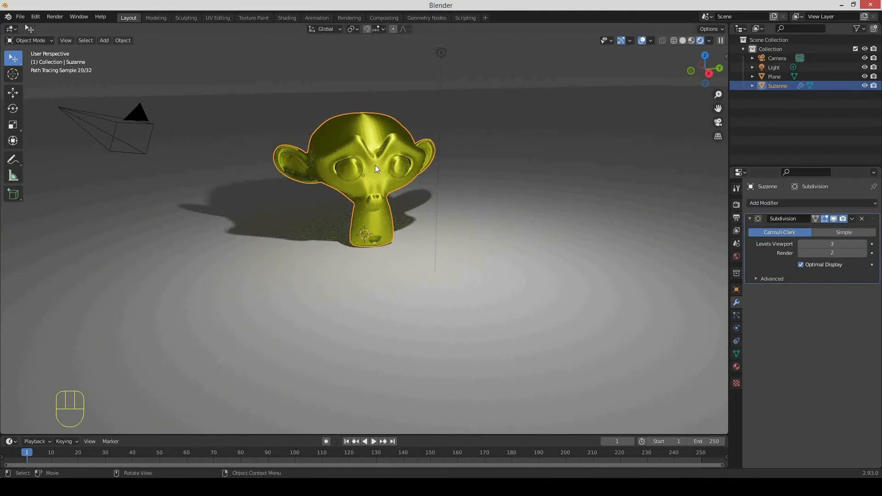
right_click(379, 150)
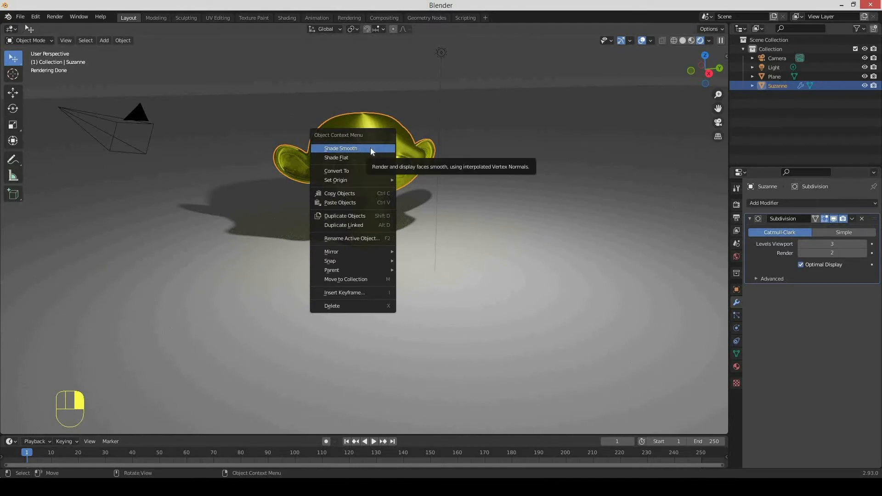
click(371, 149)
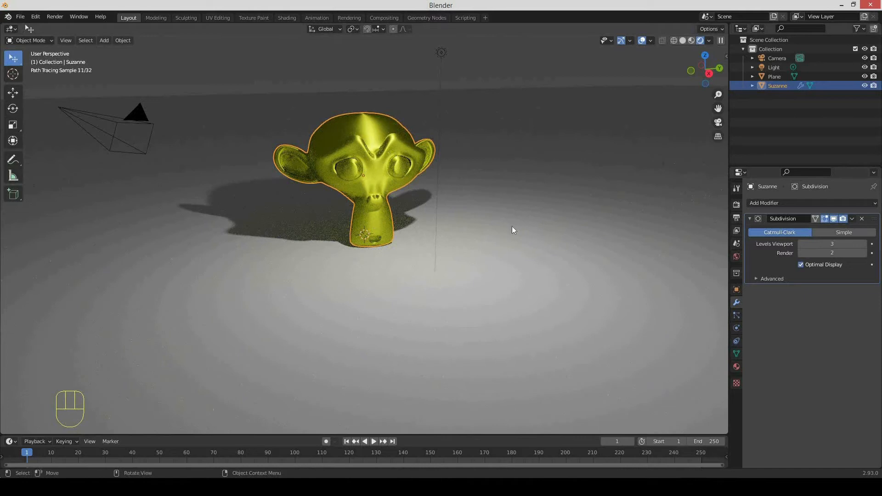
Try Anisotropic BSDF roughness values of 1.000 and 0.140 on Material 1, and set the roughness back to 0.5
click(737, 366)
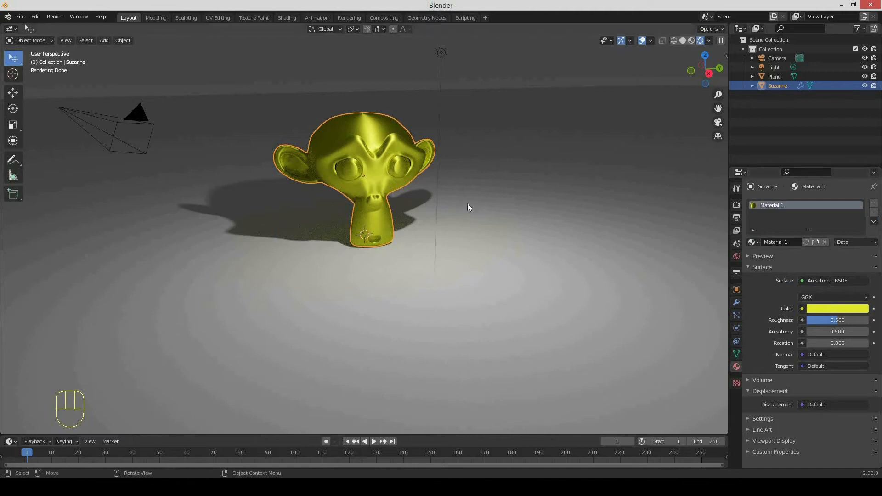
mouse_move(445, 220)
middle_down()
mouse_move(405, 220)
mouse_move(487, 216)
middle_up()
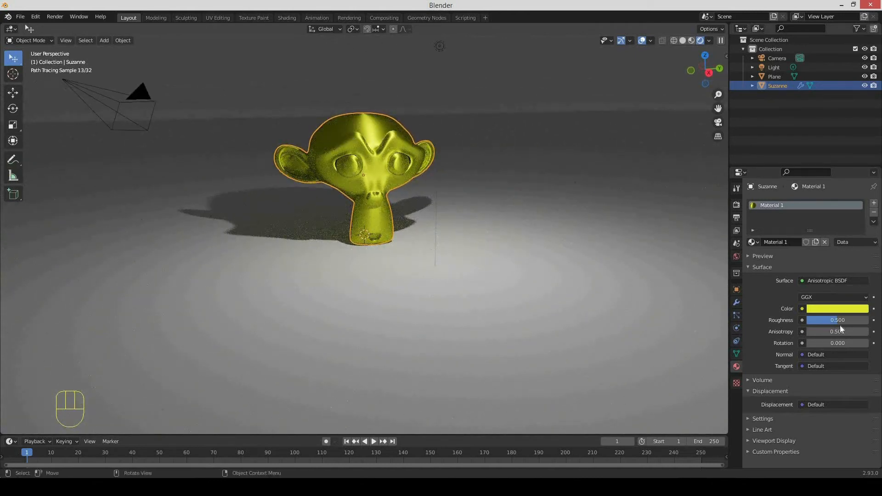
mouse_move(812, 320)
mouse_down()
mouse_move(847, 320)
mouse_move(812, 329)
mouse_up()
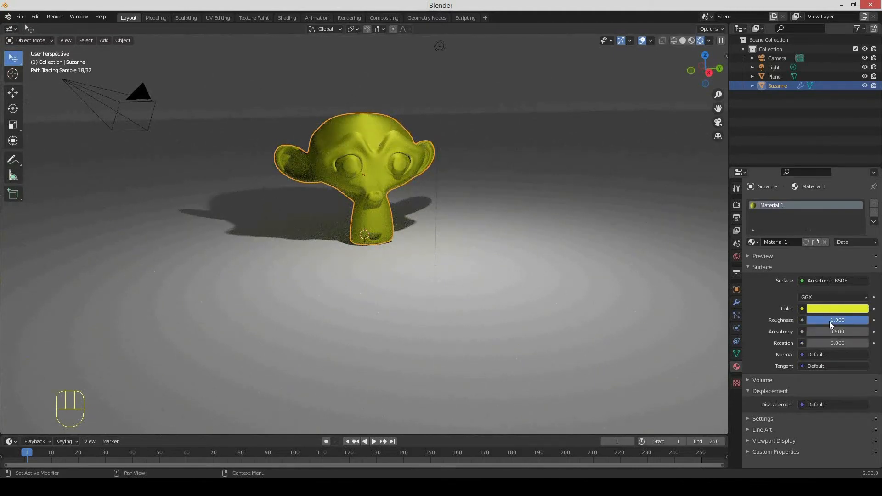
drag(838, 320, 789, 320)
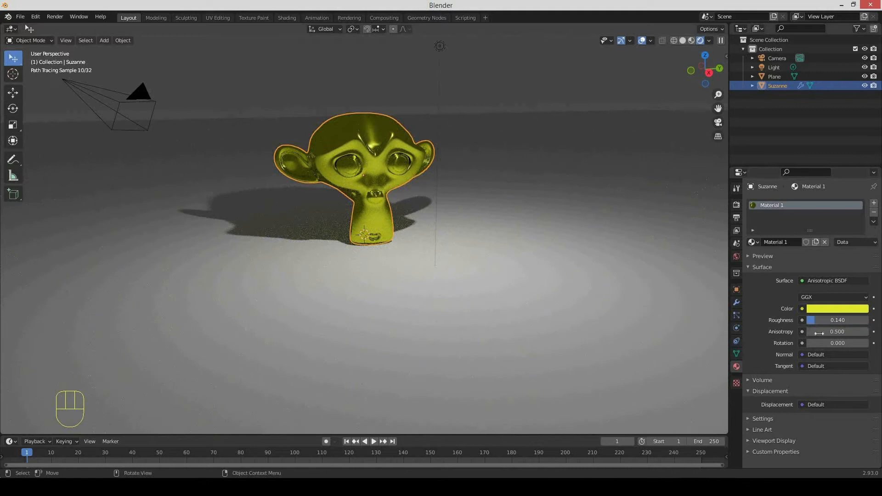
drag(827, 320, 877, 320)
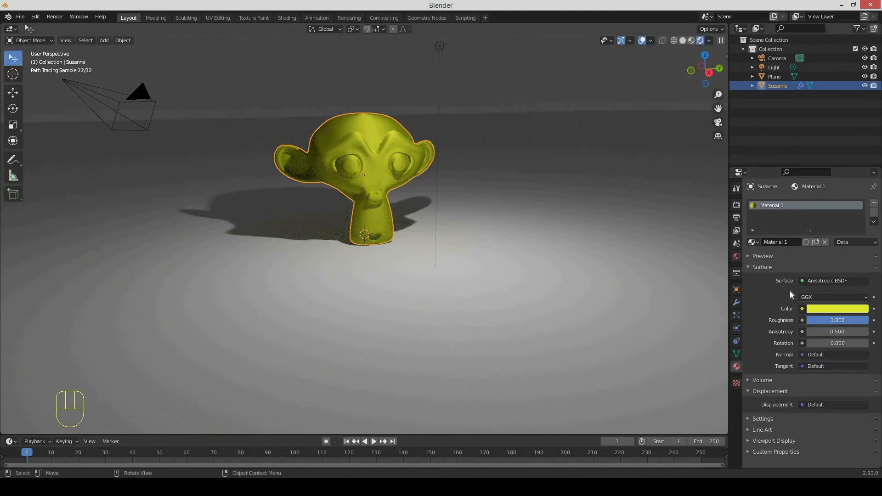
drag(837, 320, 805, 320)
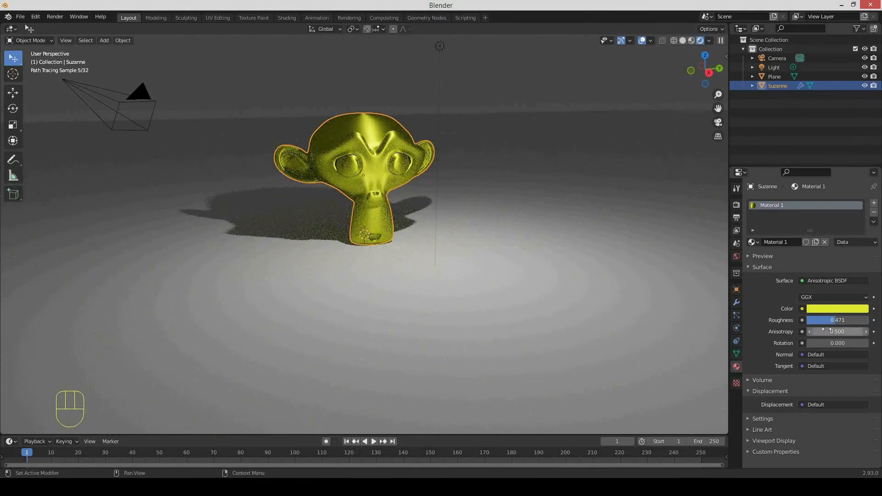
click(828, 321)
text(.5)
key(Return)
Set Material 1's anisotropy to 0.300, and change its surface shader to Emission
mouse_move(827, 334)
mouse_down()
mouse_move(850, 334)
mouse_move(813, 334)
mouse_move(850, 334)
mouse_up()
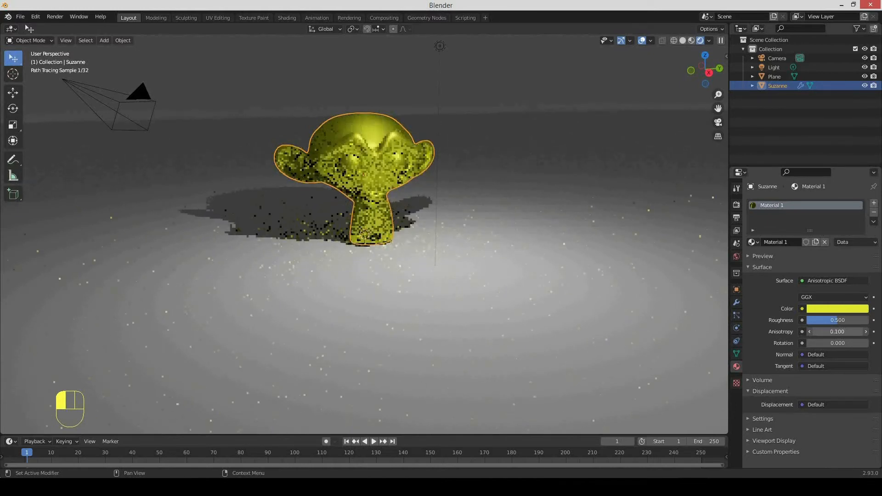
drag(836, 332, 812, 343)
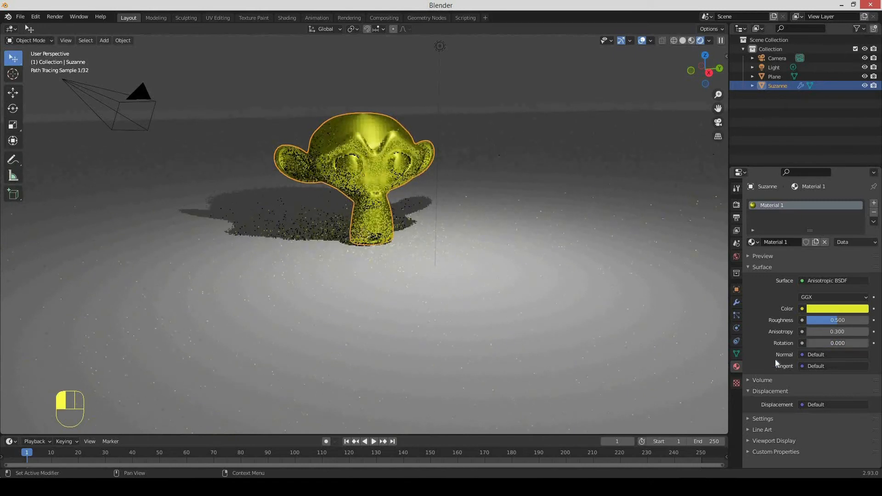
click(810, 280)
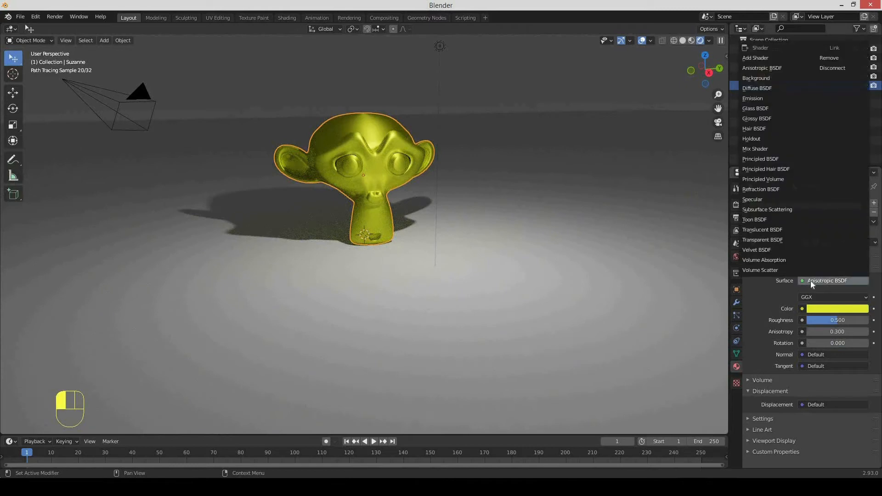
click(769, 98)
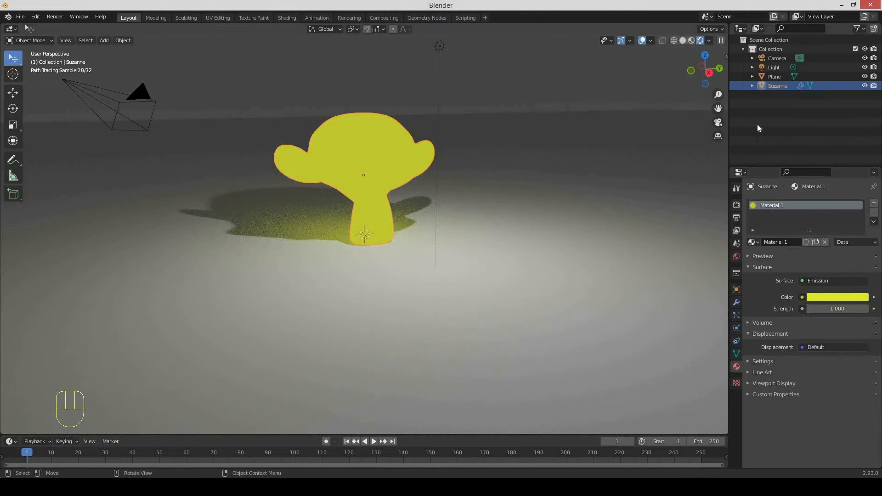
Hide the light to check the monkey head's emission glow, and re-enable the light in the viewport and in renders
click(775, 65)
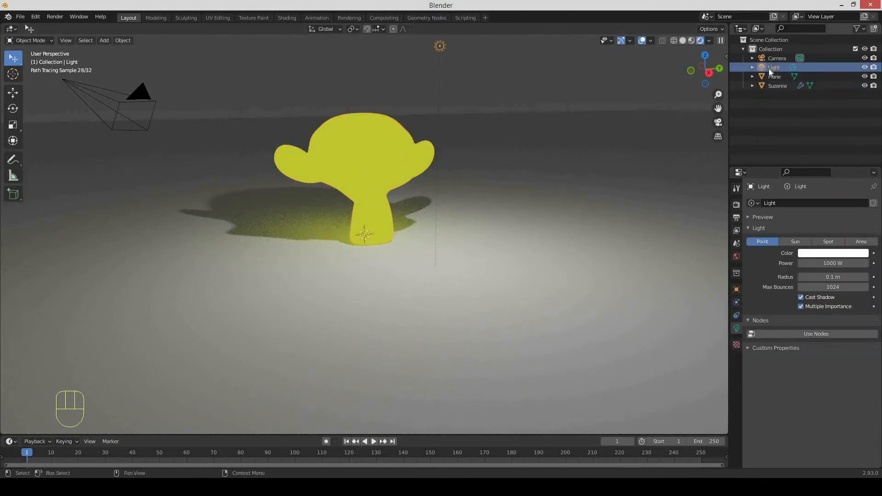
click(865, 68)
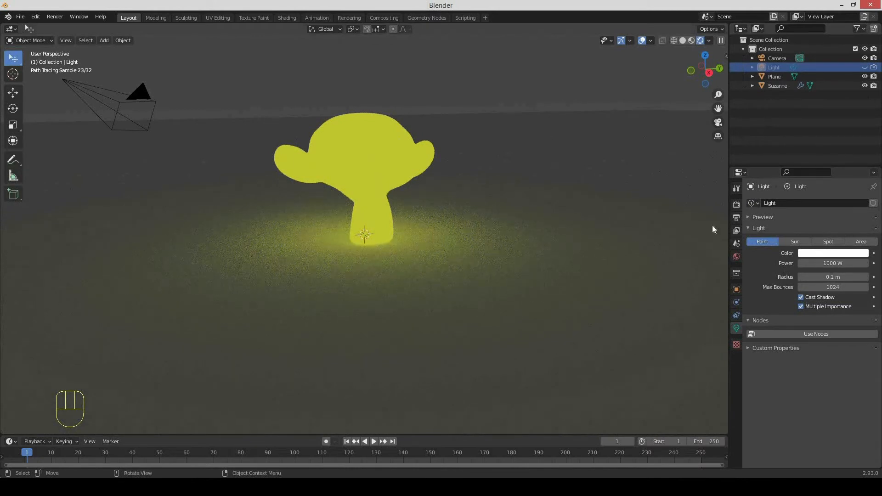
click(865, 68)
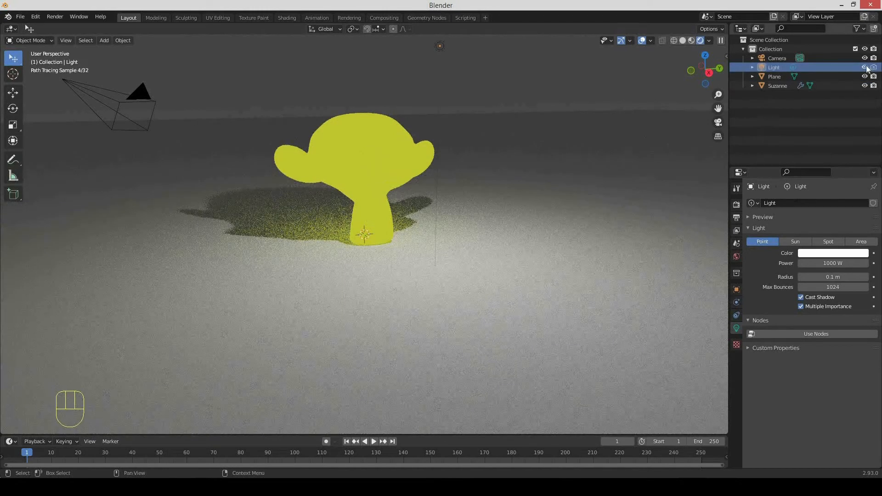
click(874, 67)
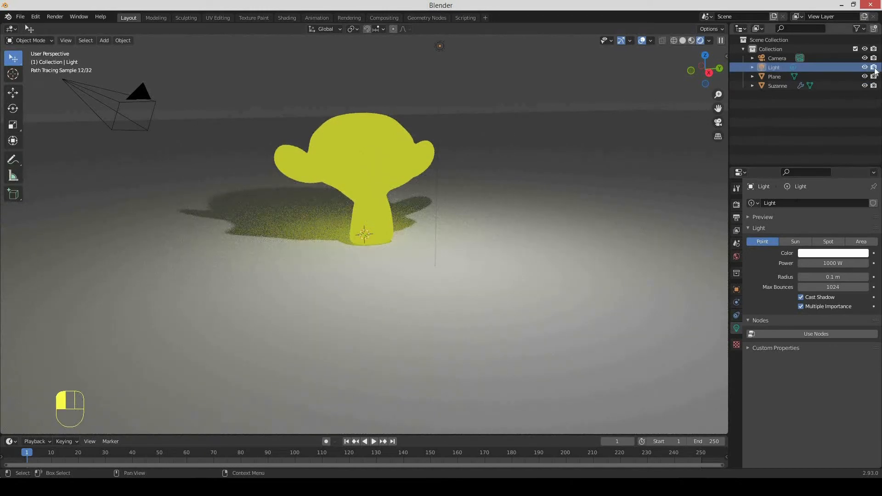
click(863, 29)
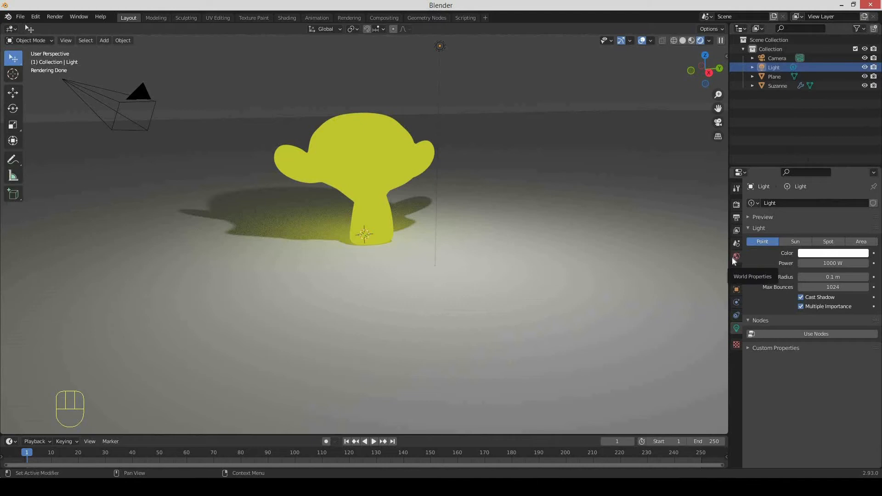
Hide the light in the viewport and keep the monkey head selected with its material settings shown
click(371, 164)
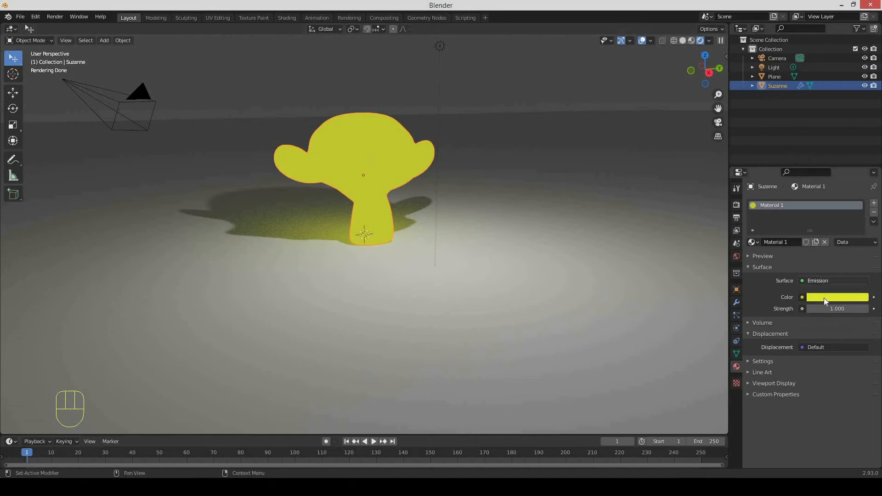
click(865, 68)
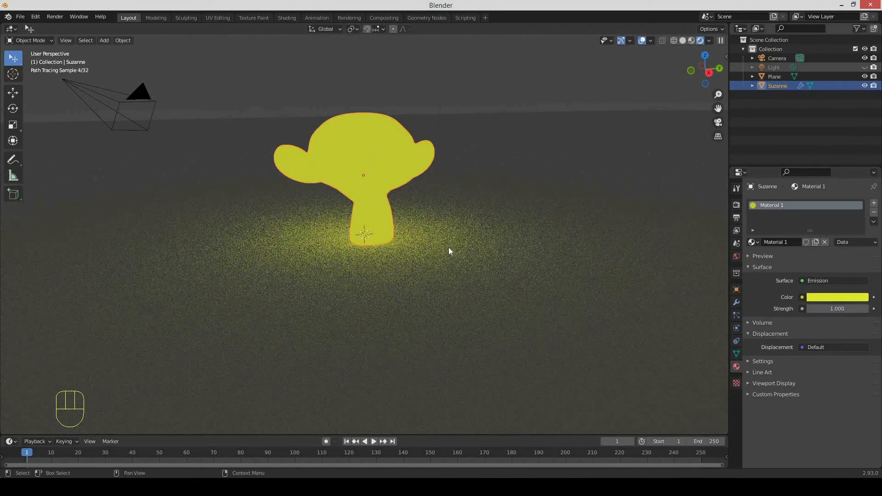
click(369, 152)
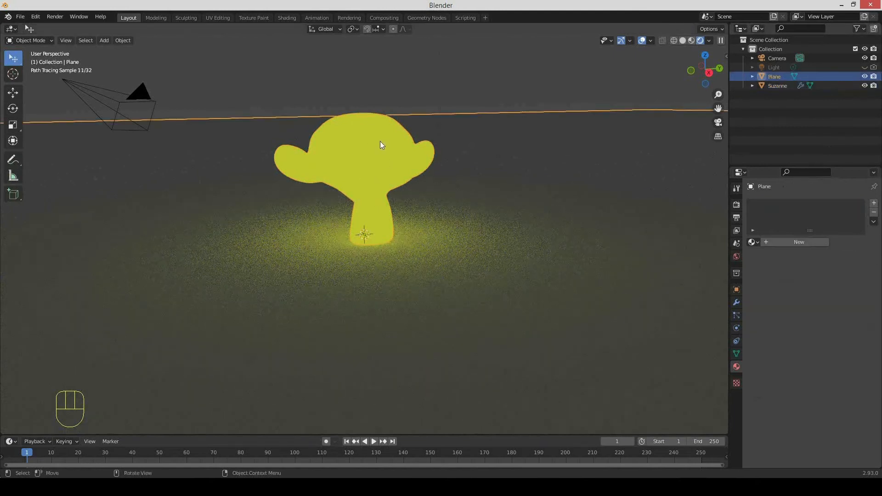
click(371, 156)
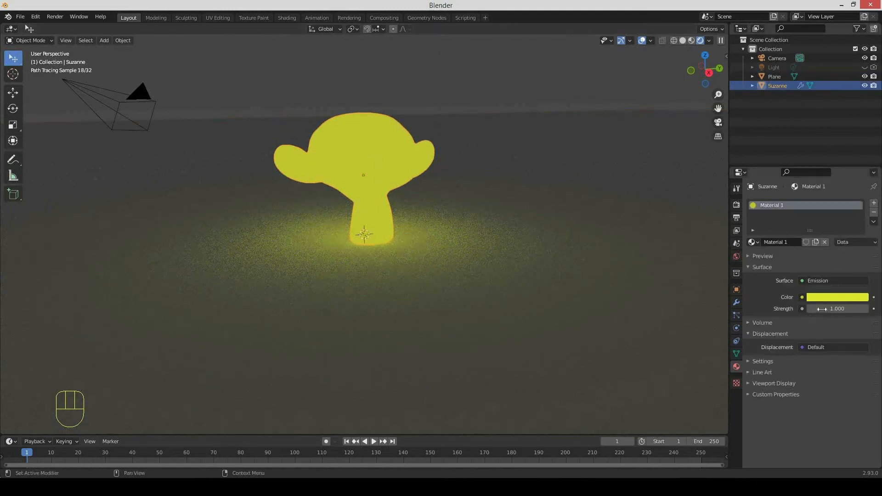
Try an emission strength of 23.2 on Material 1, and set the strength back to 1
drag(821, 309, 814, 309)
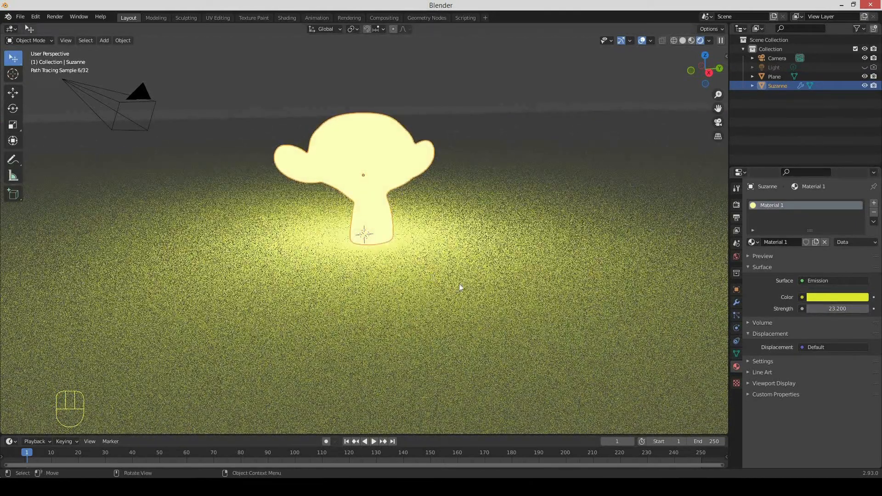
click(825, 309)
text(1)
key(Return)
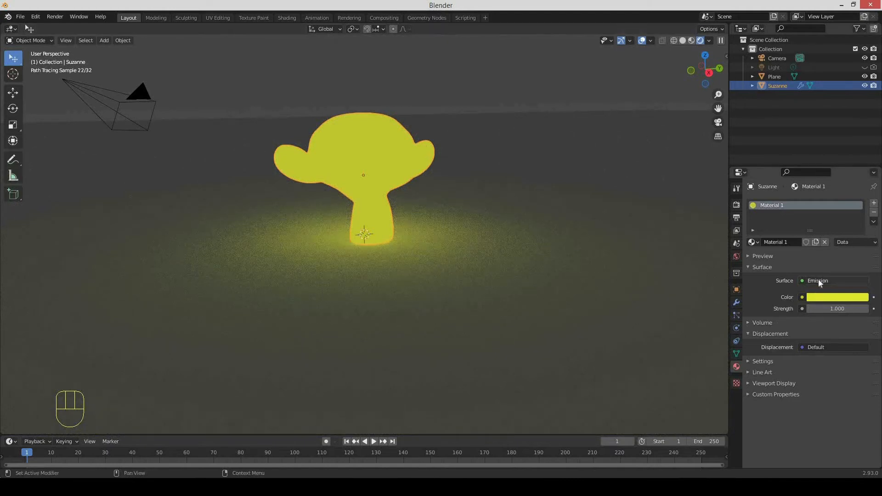
Change Material 1's surface shader to Glass BSDF and unhide the light in the viewport
drag(817, 279, 753, 108)
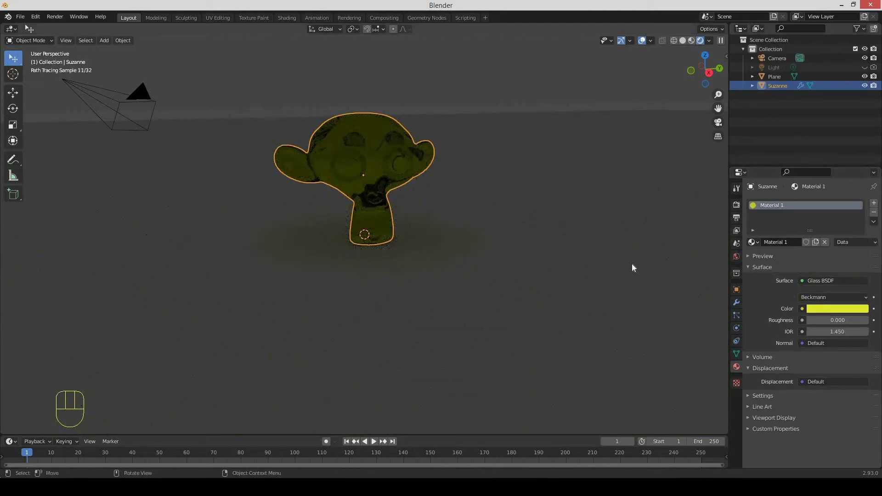
click(865, 68)
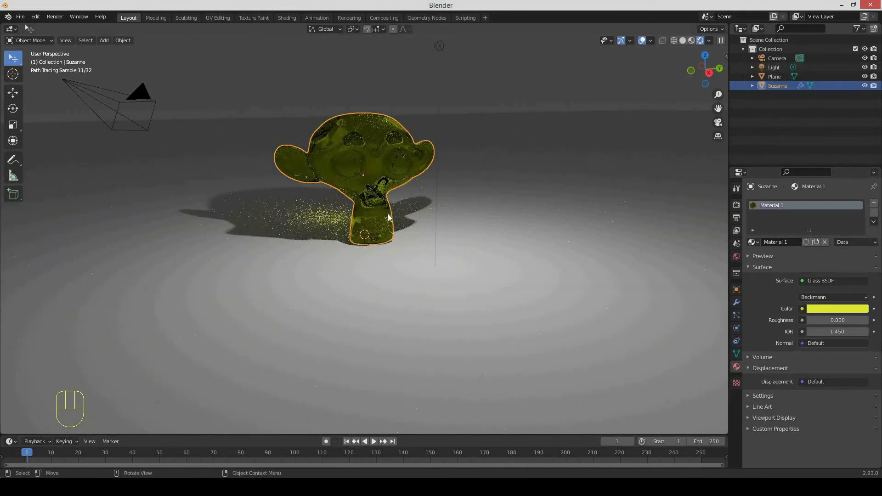
Move the point light back so it sits above and behind the monkey head, casting the head's shadow forward
mouse_move(349, 216)
middle_down()
mouse_move(414, 208)
mouse_move(376, 193)
mouse_move(374, 203)
mouse_move(387, 202)
mouse_move(474, 70)
middle_up()
click(471, 75)
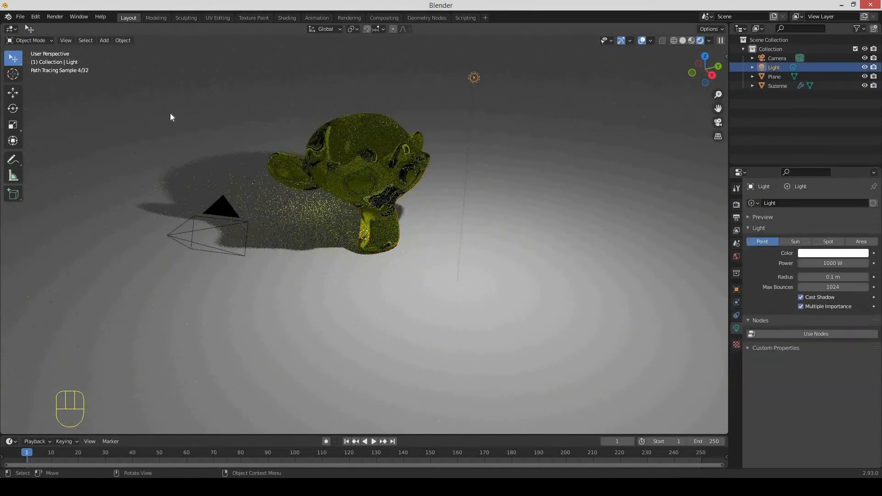
click(13, 92)
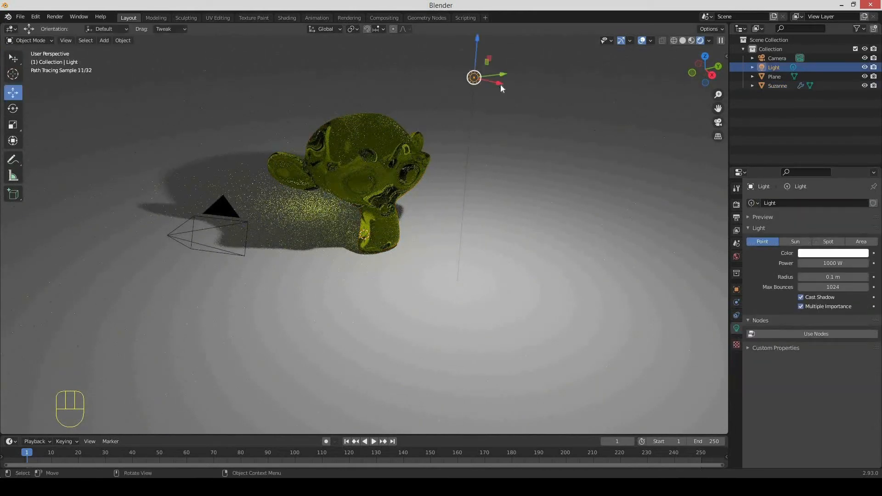
drag(502, 89, 386, 71)
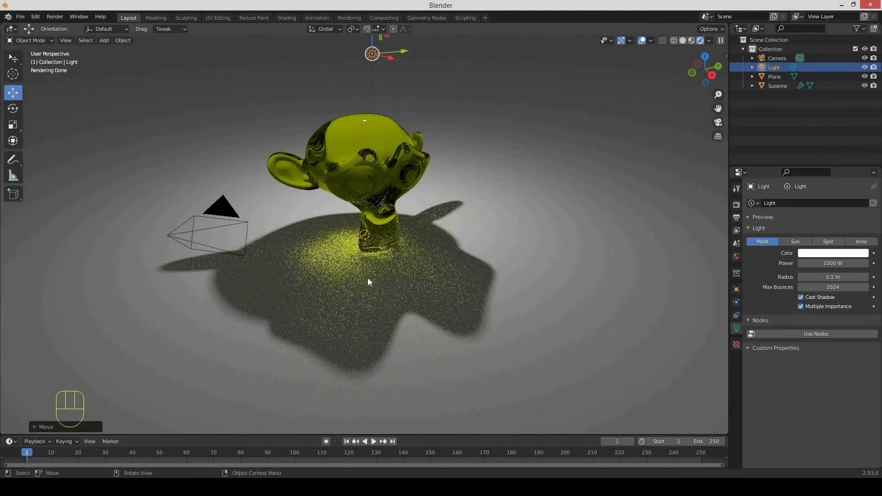
Try a glass roughness of 1.000 on the monkey head's Material 1, and set the roughness back to 0
middle_drag(364, 266, 401, 203)
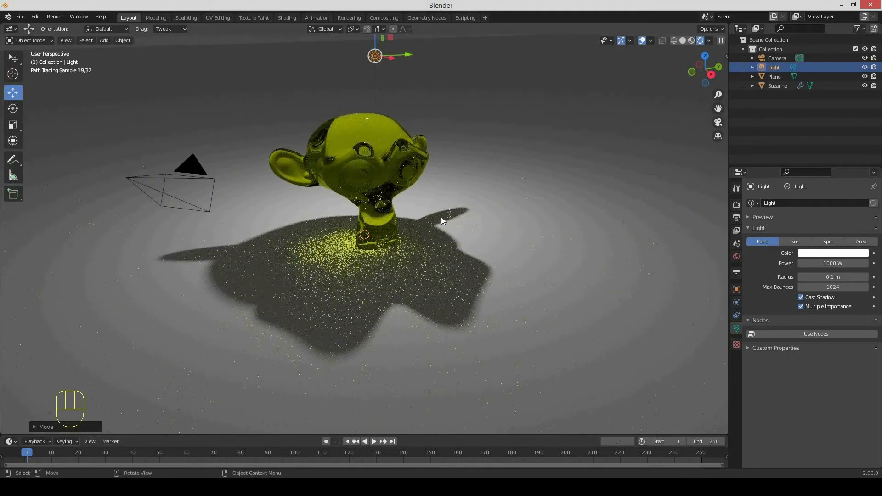
middle_drag(433, 221, 455, 224)
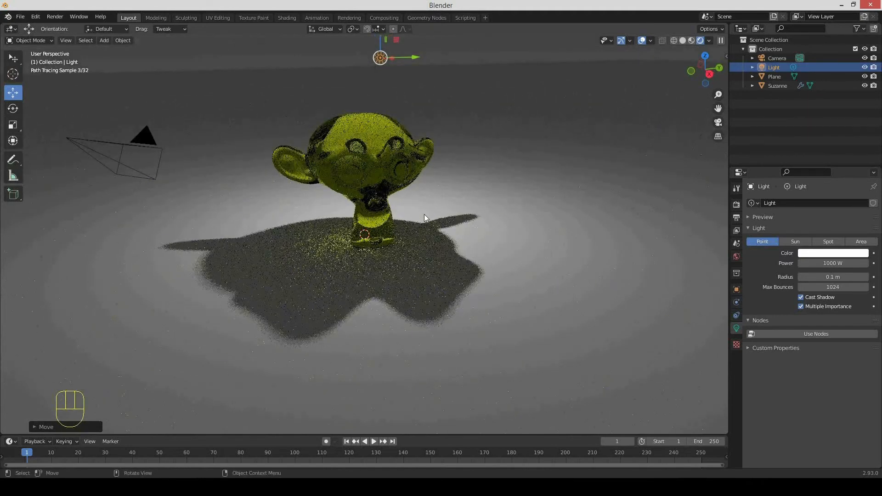
scroll(418, 222, up, 3)
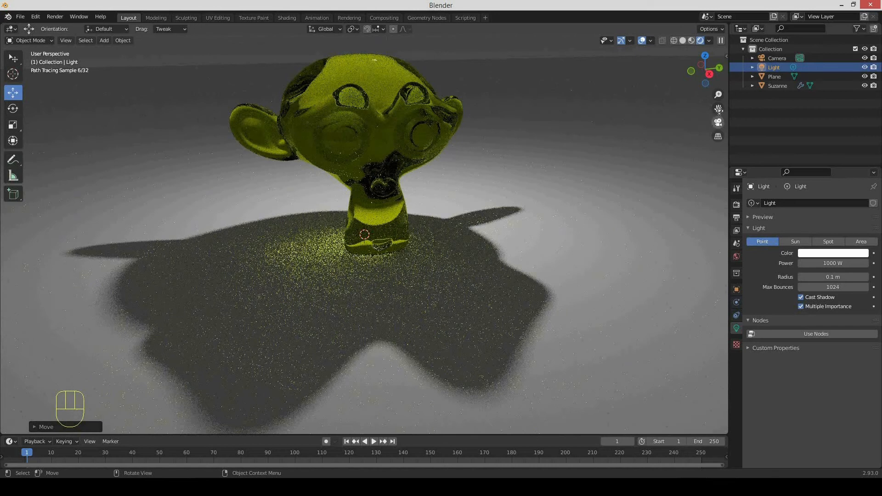
drag(718, 109, 573, 221)
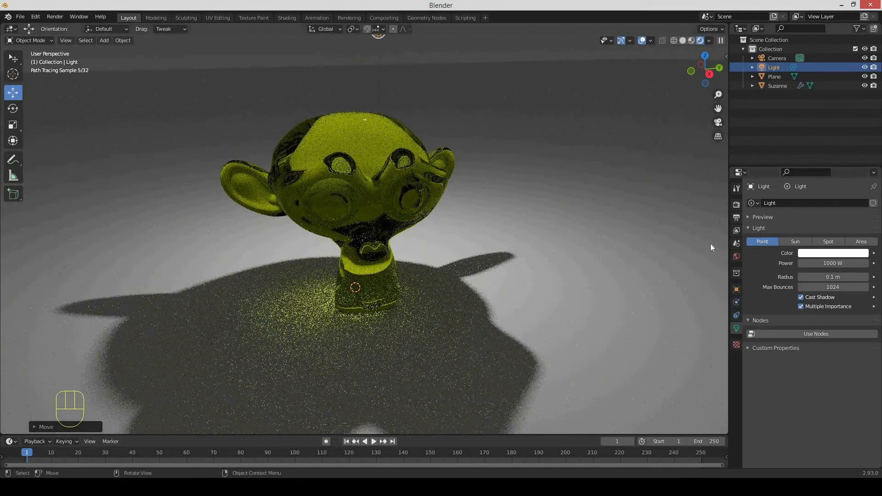
click(394, 195)
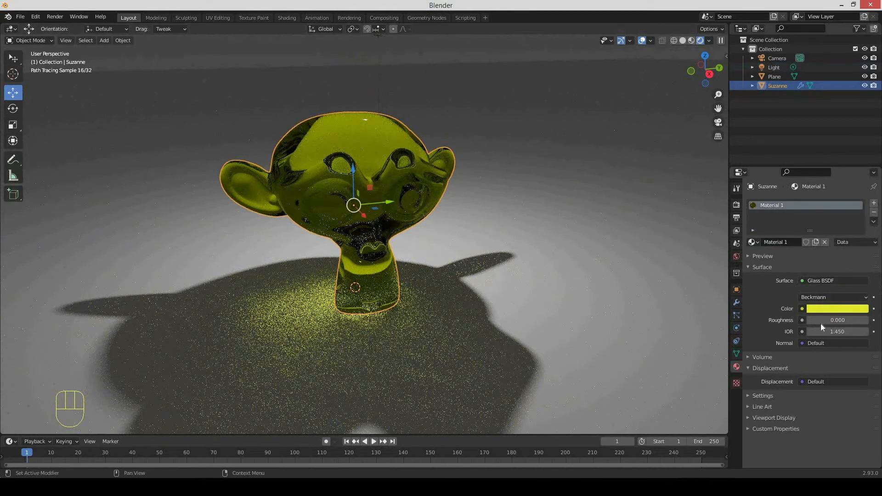
drag(814, 323, 868, 323)
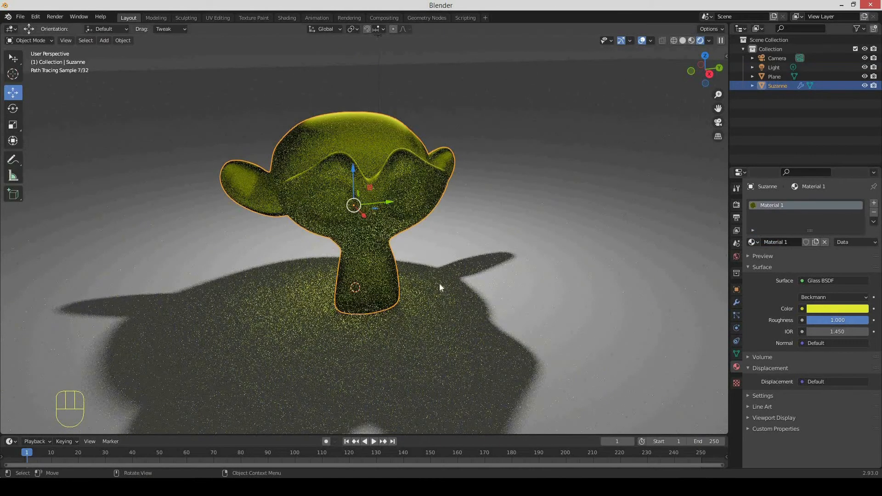
drag(837, 320, 776, 320)
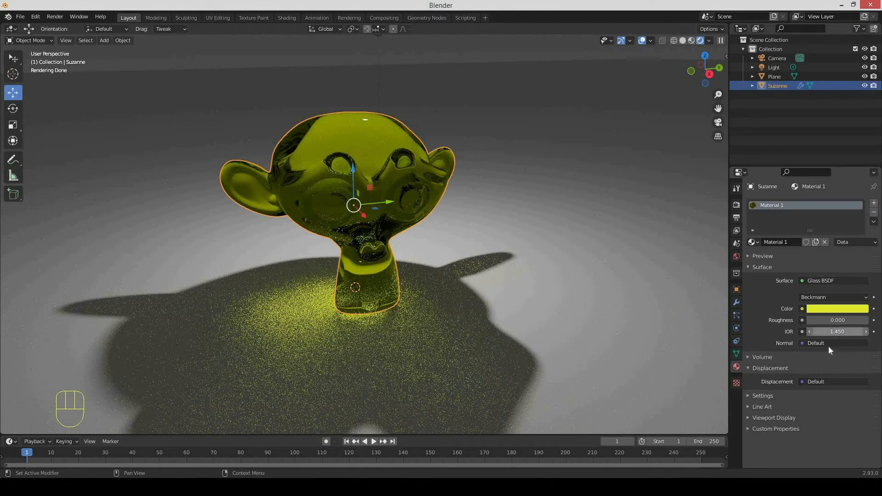
Try an IOR of 1.33 on Material 1's Glass BSDF
click(834, 331)
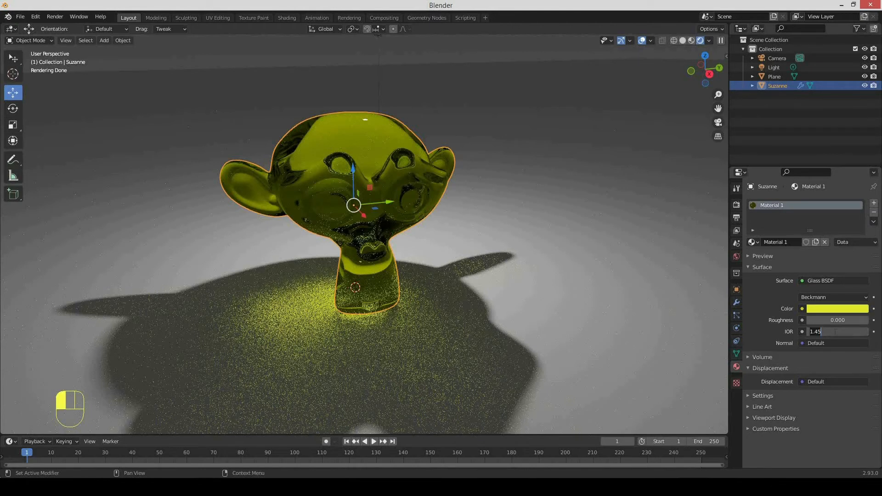
key(BackSpace)
key(BackSpace)
key(BackSpace)
key(Return)
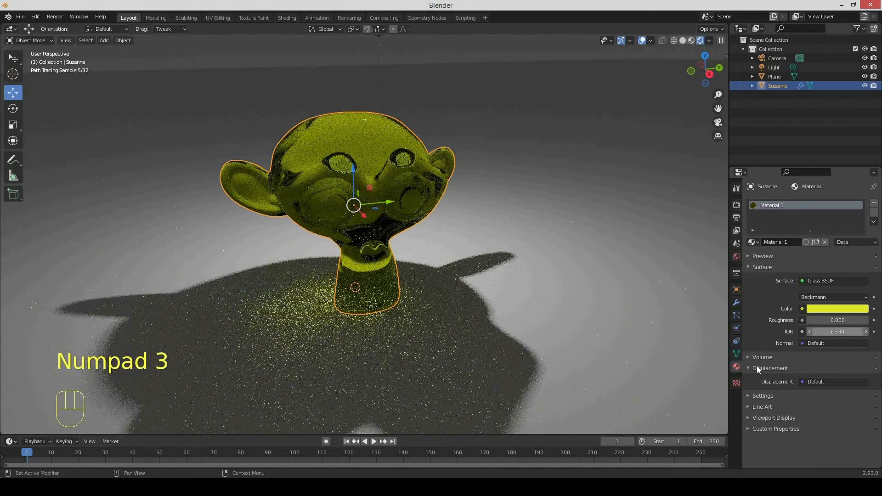
Try an IOR of 2.38 on Material 1's Glass BSDF
click(832, 330)
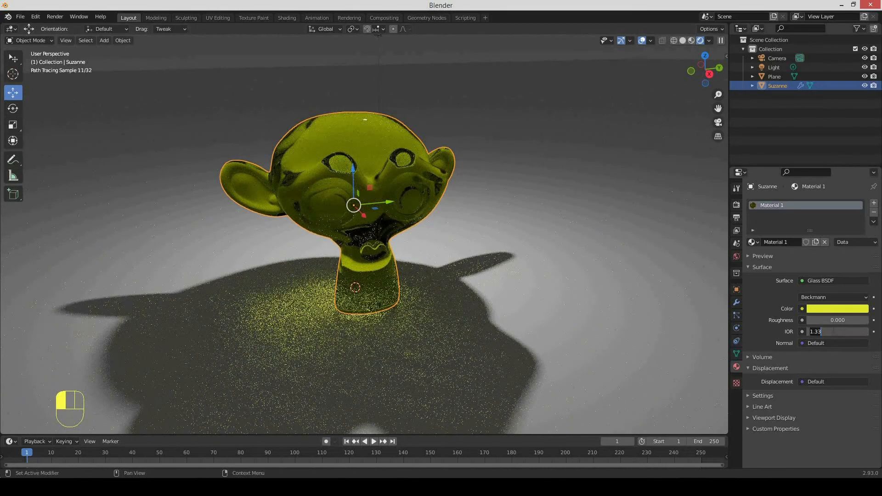
text(2)
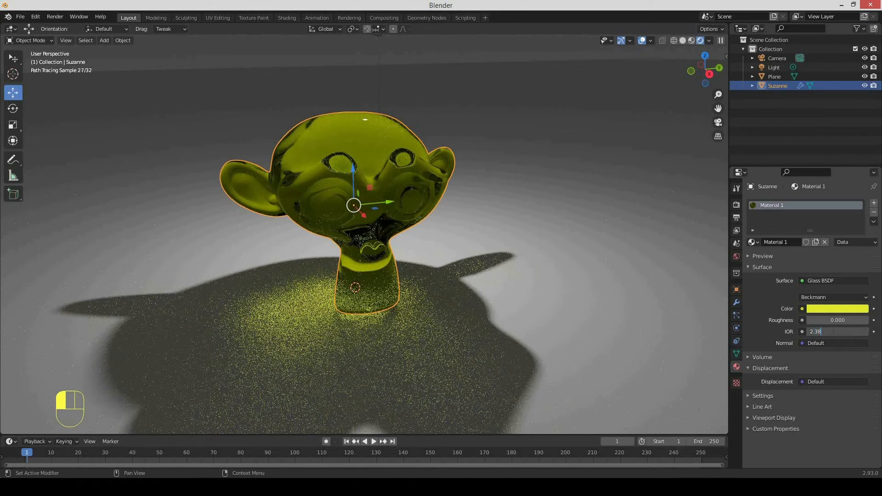
key(Return)
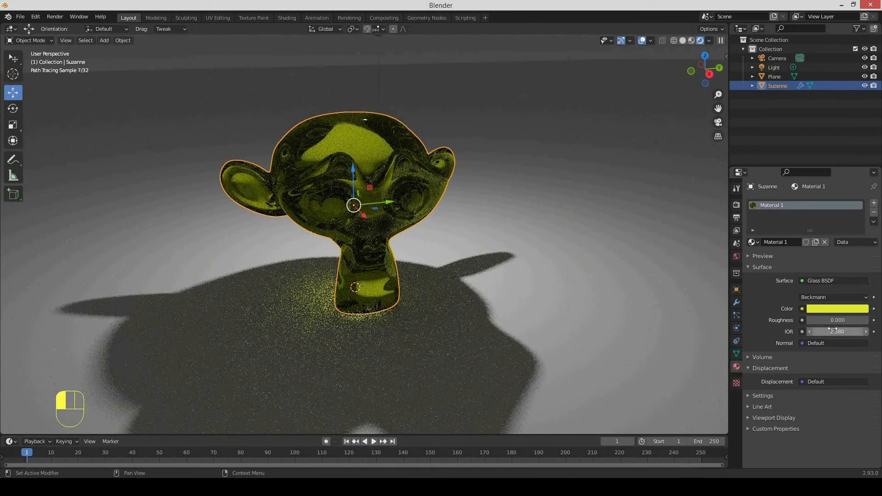
Set the IOR of Material 1's Glass BSDF back to 1.45
click(833, 331)
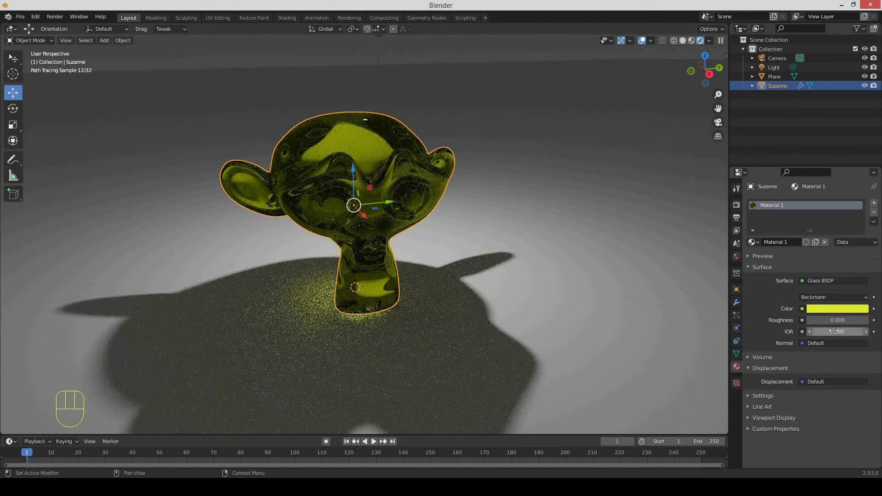
click(839, 331)
text(1)
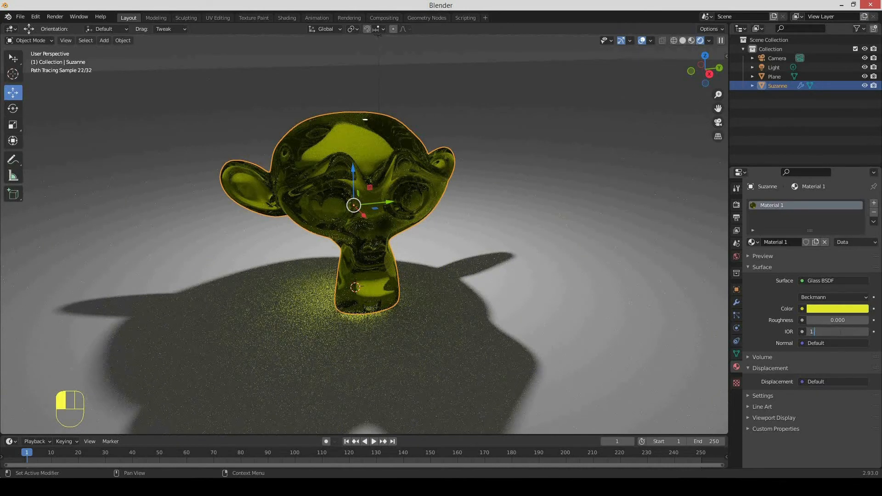
text(.45)
key(Return)
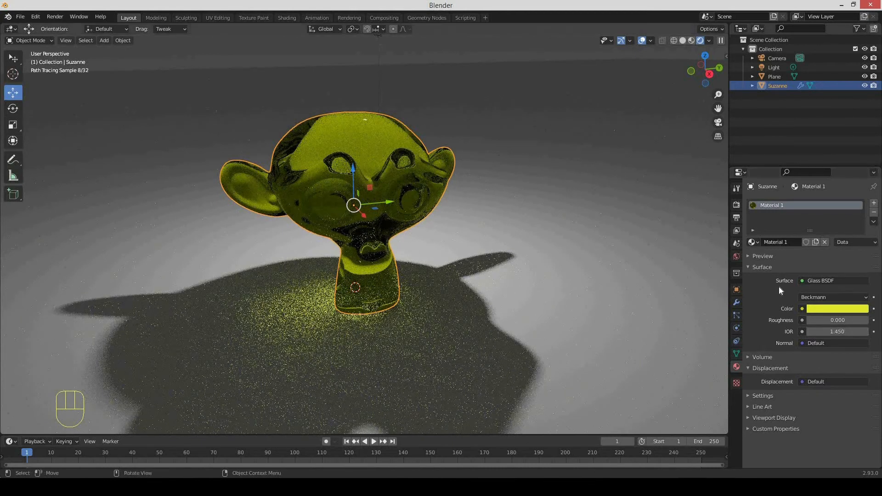
Change Material 1's surface shader to Glossy BSDF and make its color near white
click(811, 282)
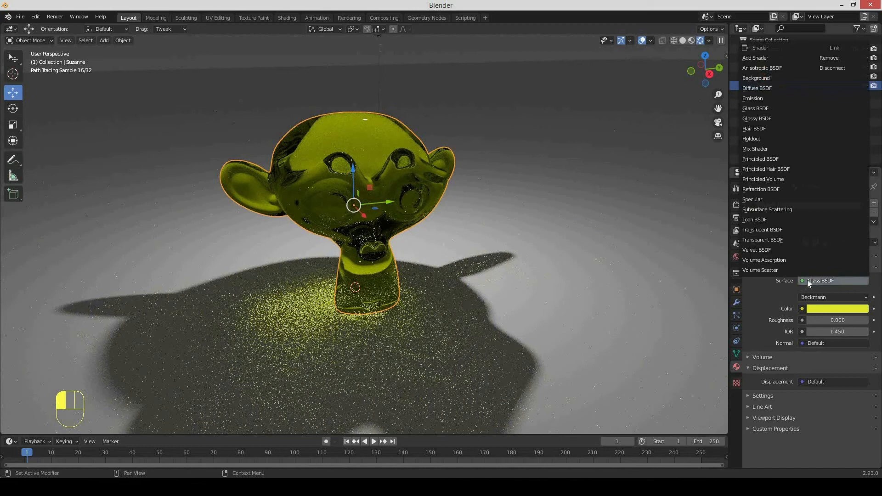
click(756, 119)
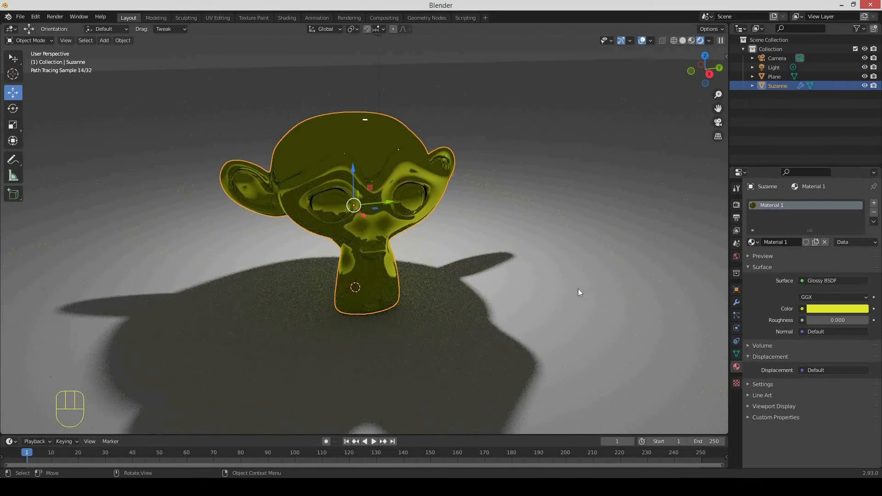
click(837, 309)
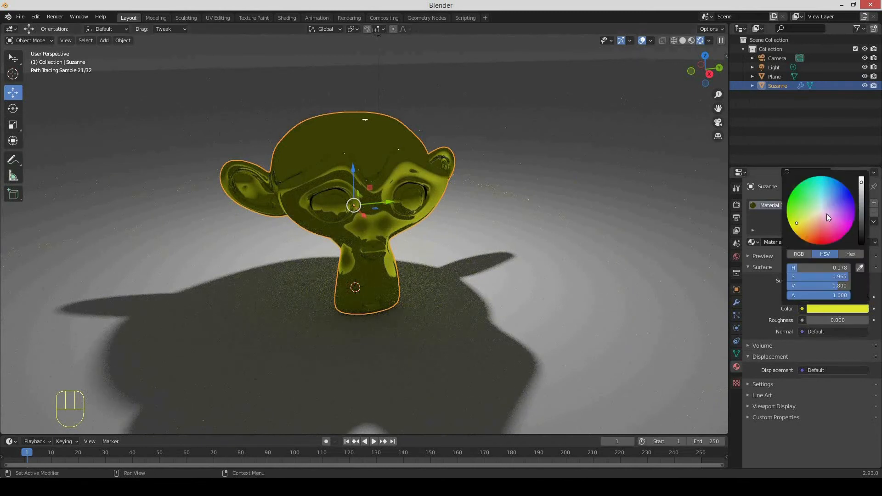
drag(797, 223, 862, 179)
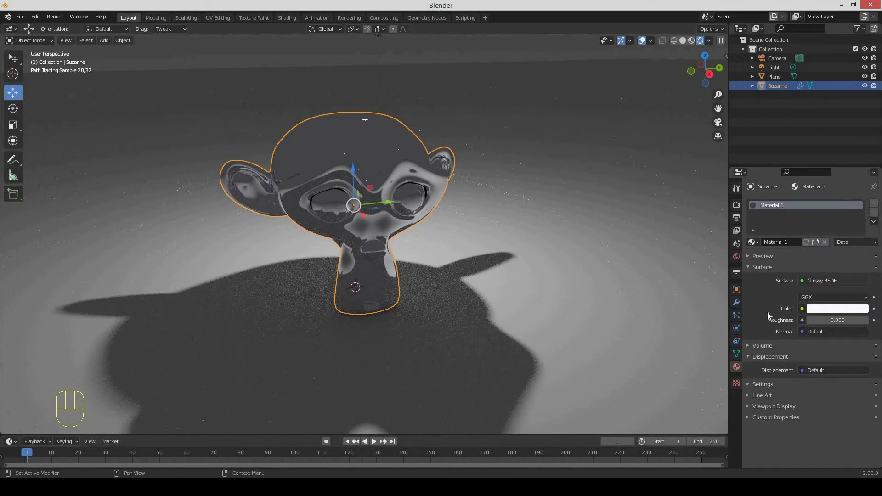
Give the glossy Material 1 a light golden yellow color and a roughness of 0.610
click(827, 309)
drag(822, 210, 805, 223)
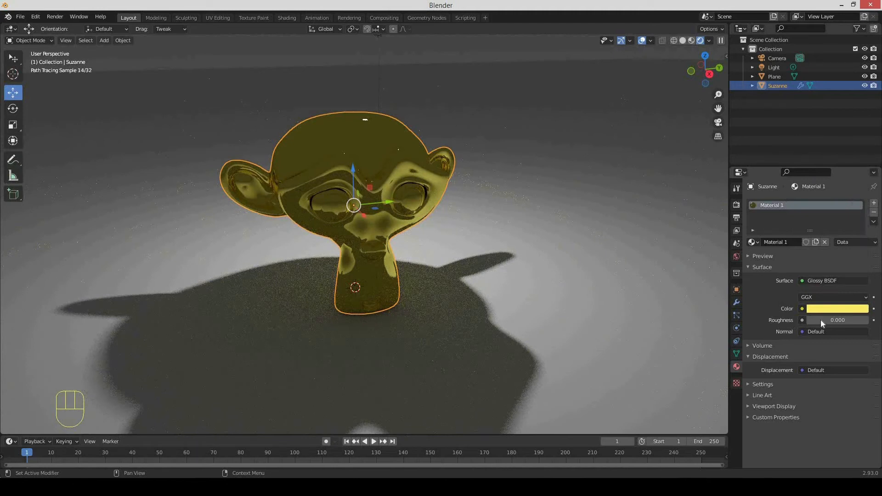
drag(821, 320, 847, 323)
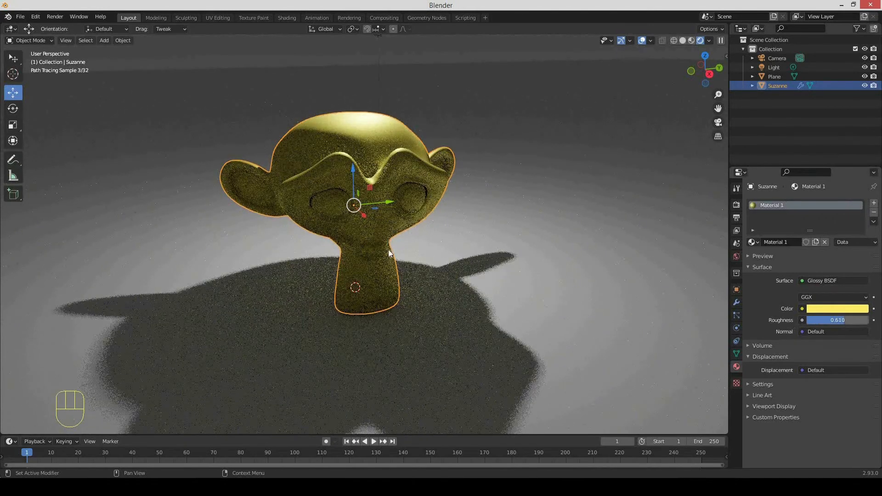
Select the point light and move it forward and to the side, so it lights the monkey head's face
middle_drag(373, 139, 379, 70)
click(378, 69)
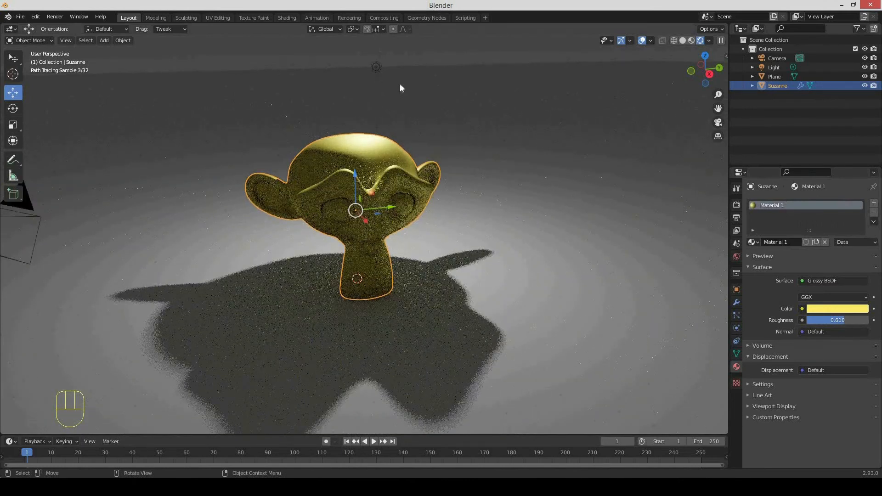
middle_drag(319, 115, 402, 73)
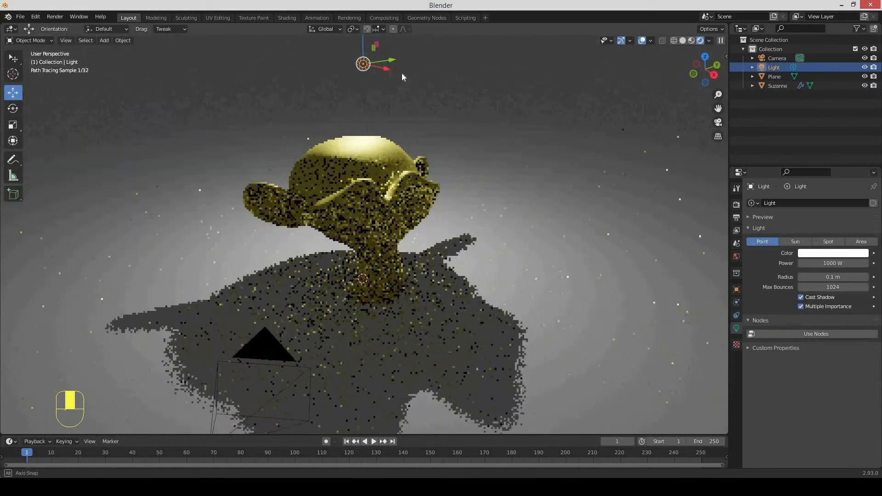
mouse_move(402, 72)
mouse_down()
mouse_move(524, 114)
mouse_move(478, 224)
mouse_up()
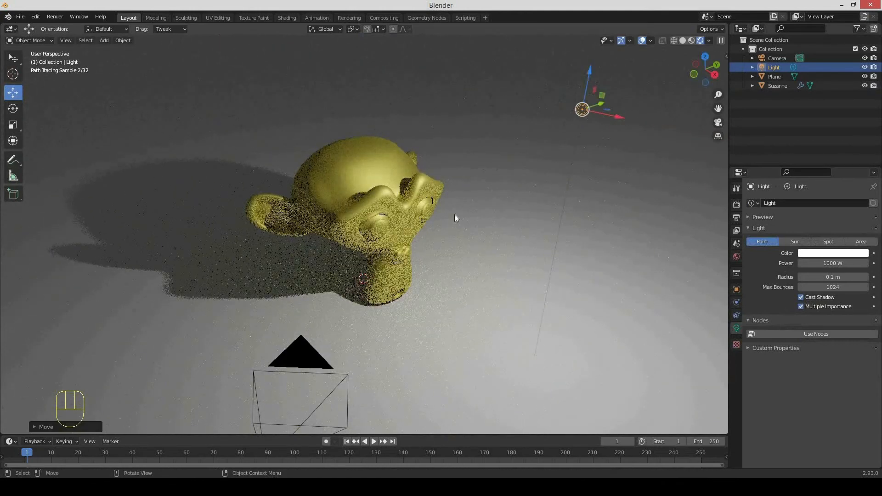
Reselect the monkey head and lower the roughness of its Glossy BSDF to 0.007
middle_drag(454, 214, 454, 213)
click(394, 226)
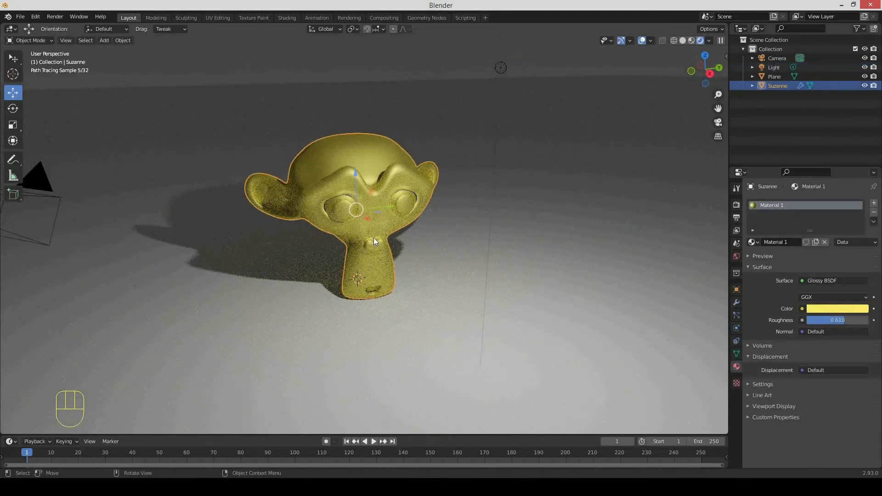
scroll(373, 238, up, 2)
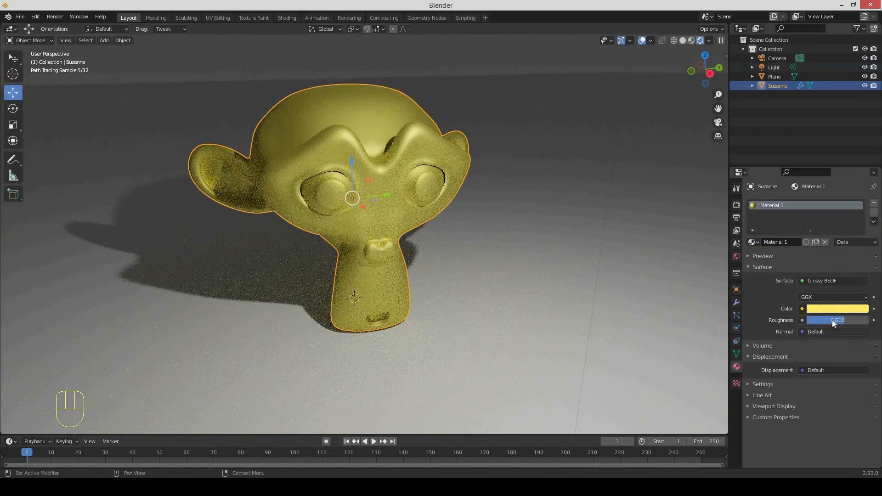
drag(832, 320, 840, 320)
drag(840, 320, 802, 320)
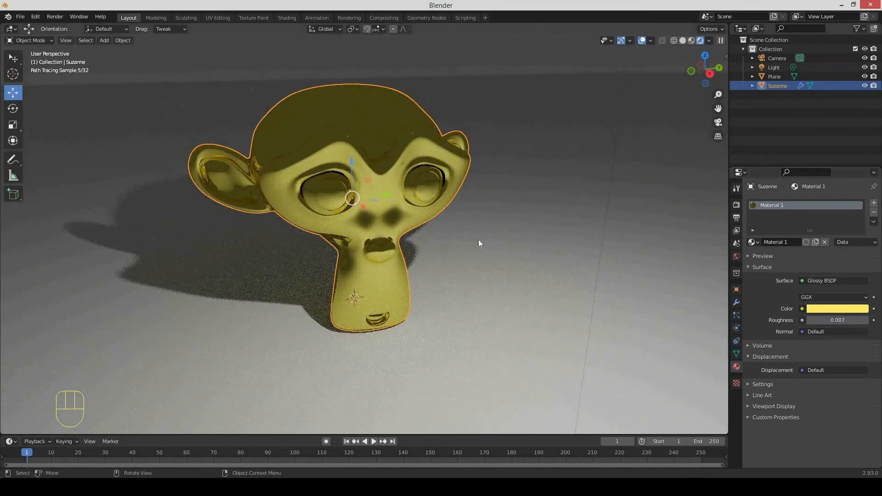
Add an ico sphere and move it out of the monkey head's neck to float above the floor beside the head
click(103, 40)
mouse_move(138, 51)
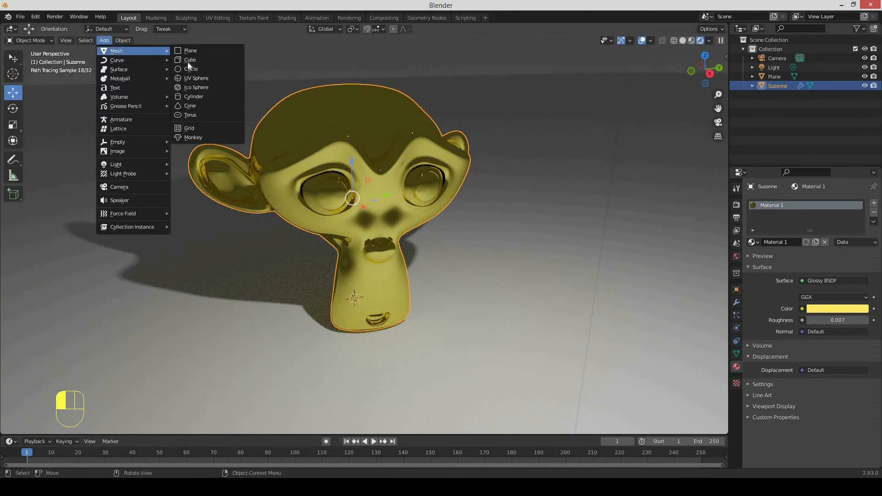
click(190, 87)
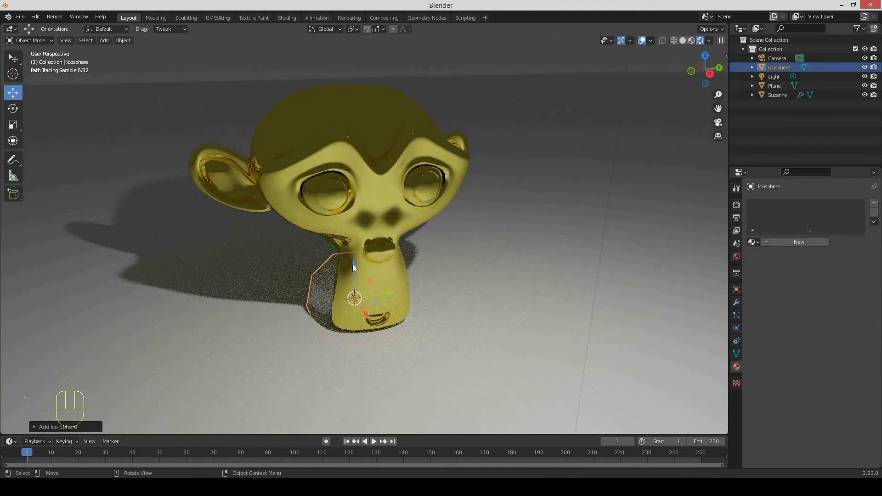
drag(354, 266, 694, 187)
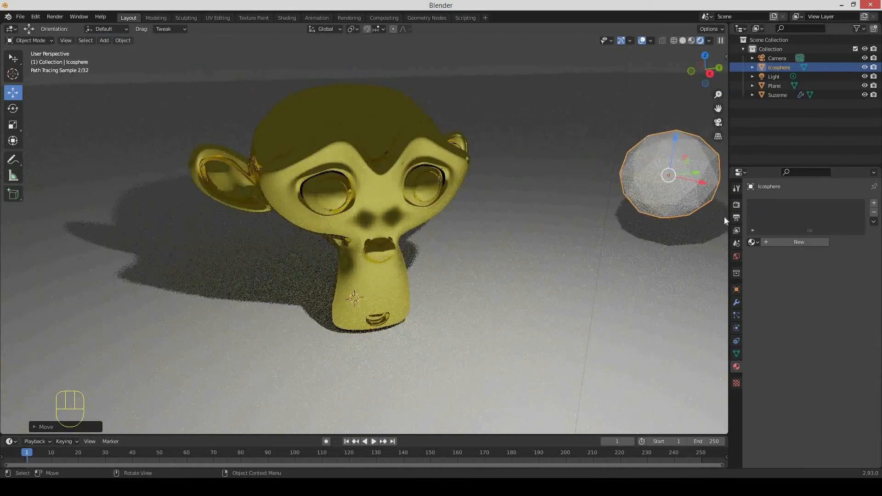
Create a new material for the ico sphere and set its base color to blue
click(790, 244)
click(830, 321)
drag(820, 223, 838, 198)
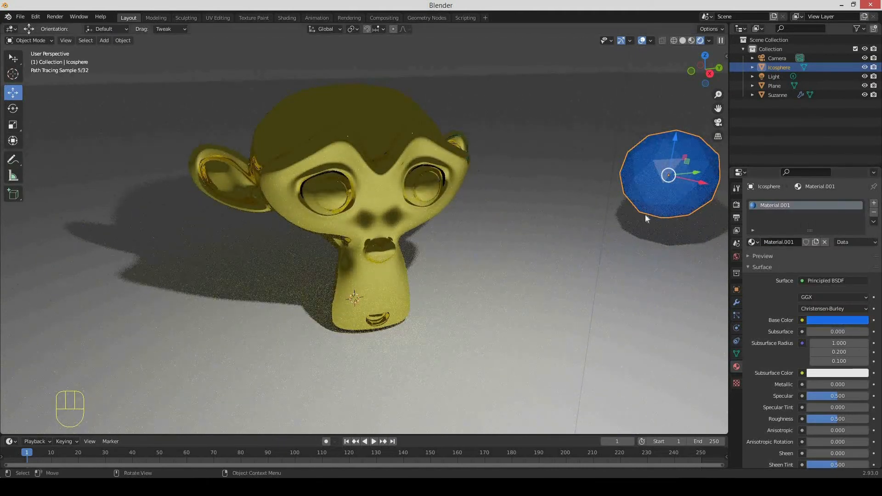
Move the blue ico sphere farther out in front of the monkey head so it can reflect in the glossy surface
scroll(654, 210, down, 4)
drag(634, 242, 654, 246)
scroll(491, 264, up, 3)
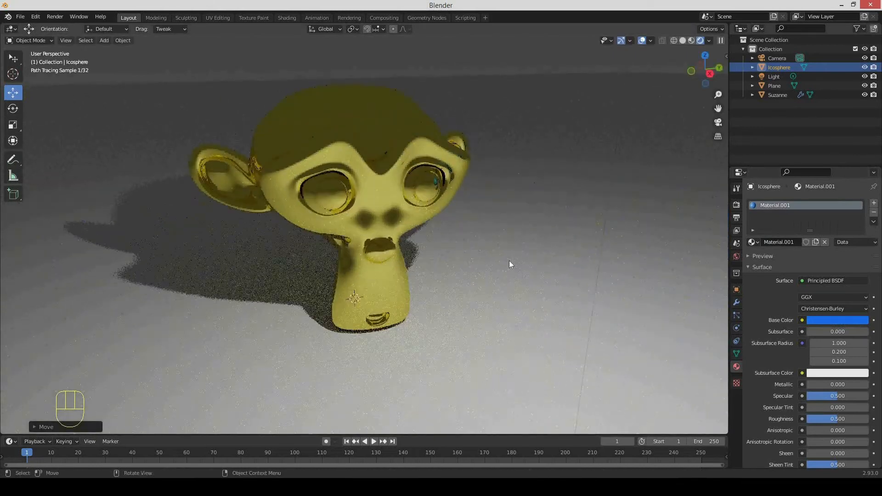
Move the blue ico sphere to the opposite front side of the monkey head and examine its reflection in the glossy surface
scroll(509, 264, down, 3)
click(374, 218)
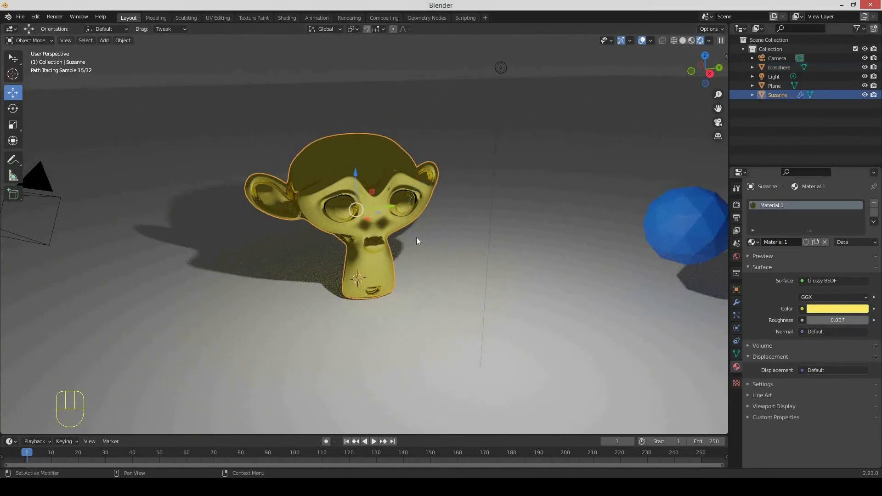
scroll(420, 202, up, 3)
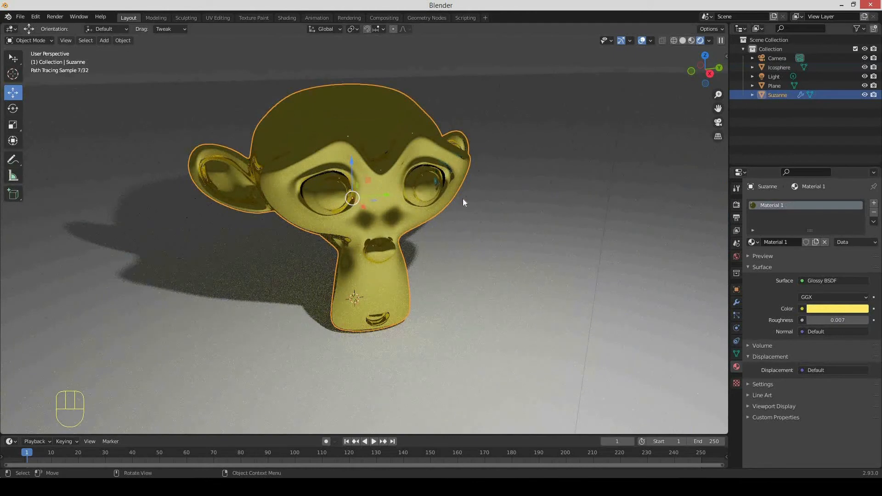
scroll(462, 198, down, 3)
click(713, 225)
drag(714, 225, 212, 343)
click(371, 216)
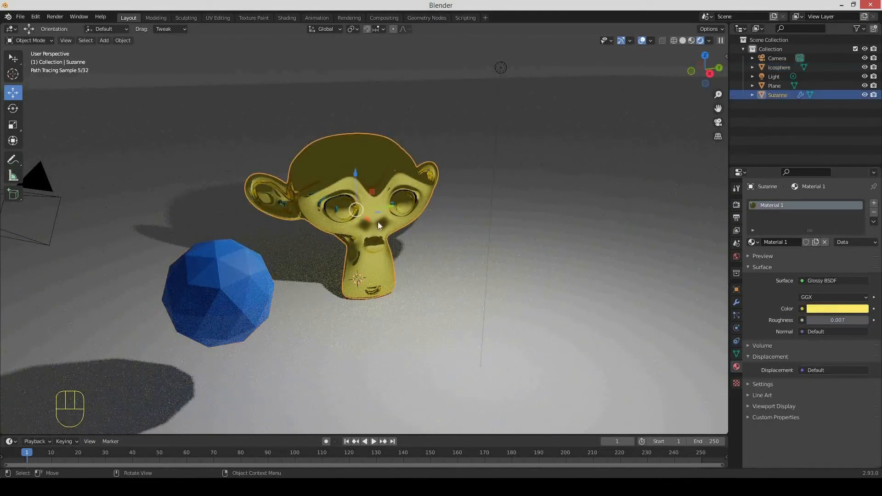
scroll(361, 254, up, 2)
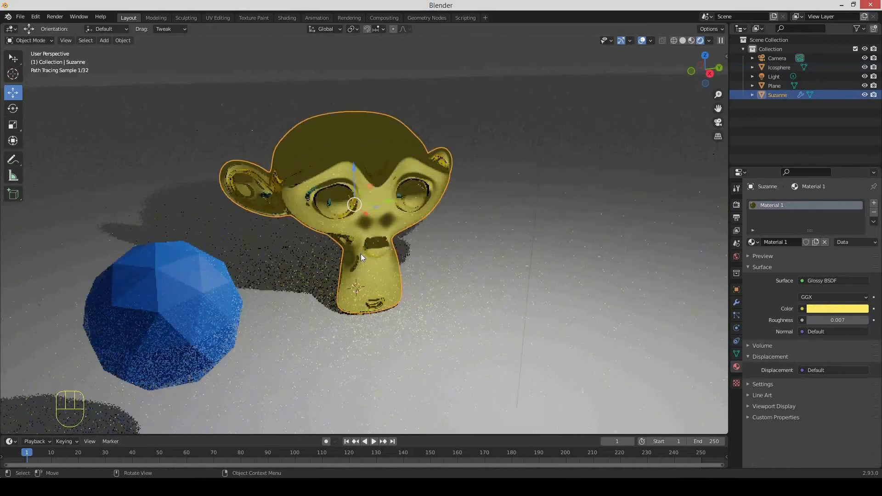
scroll(363, 252, up, 2)
scroll(366, 252, down, 1)
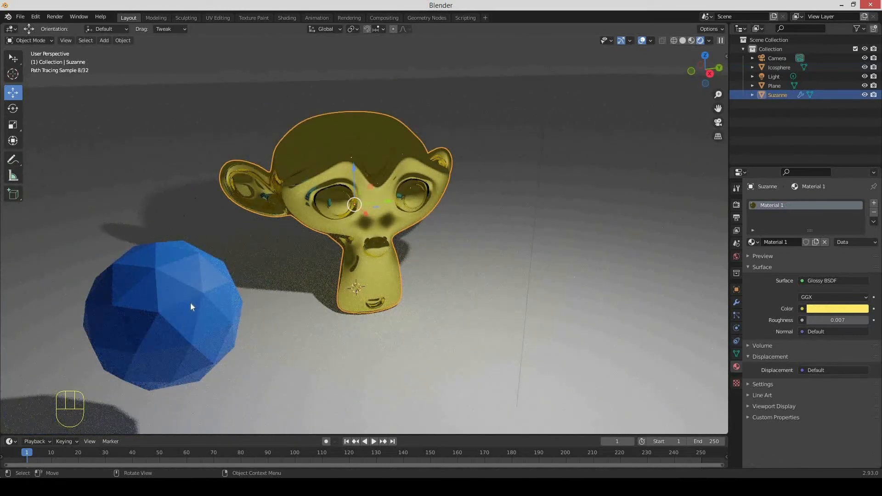
Move the blue ico sphere back across the front of the monkey head, placing it above the floor just past the face
click(230, 287)
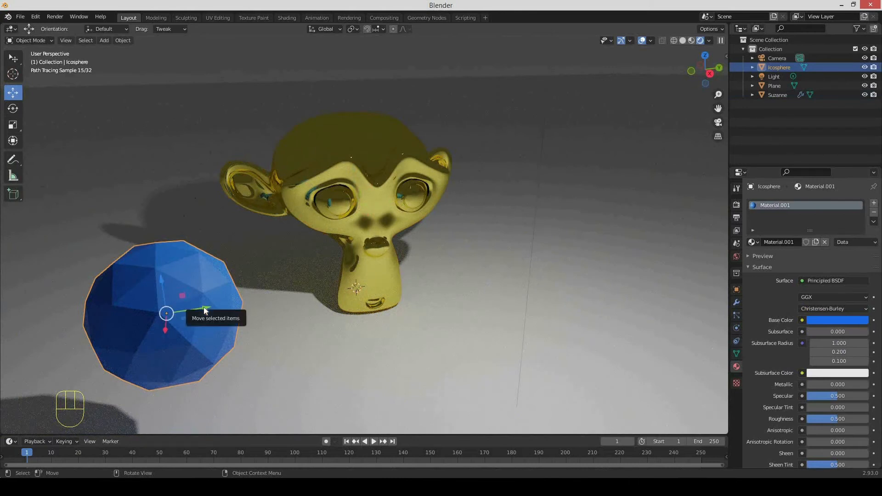
mouse_move(204, 307)
mouse_down()
mouse_move(270, 297)
mouse_move(358, 230)
mouse_move(365, 190)
mouse_up()
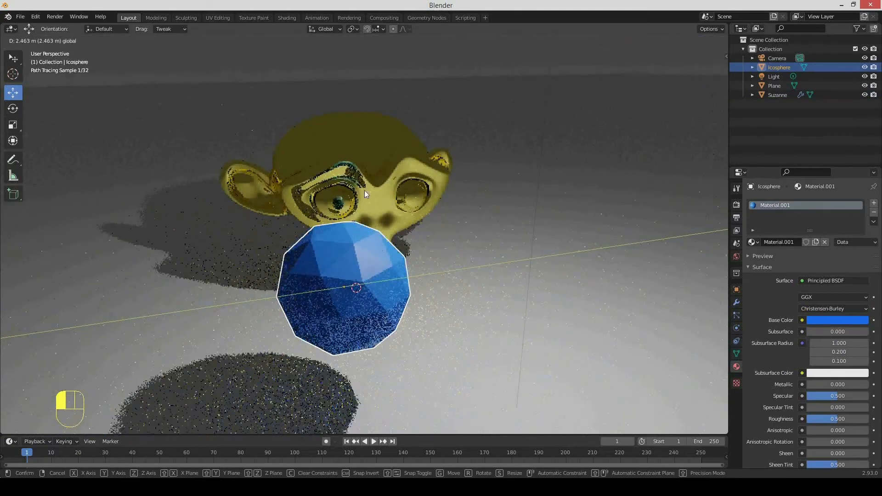
mouse_move(380, 282)
mouse_down()
mouse_move(502, 254)
mouse_move(562, 229)
mouse_up()
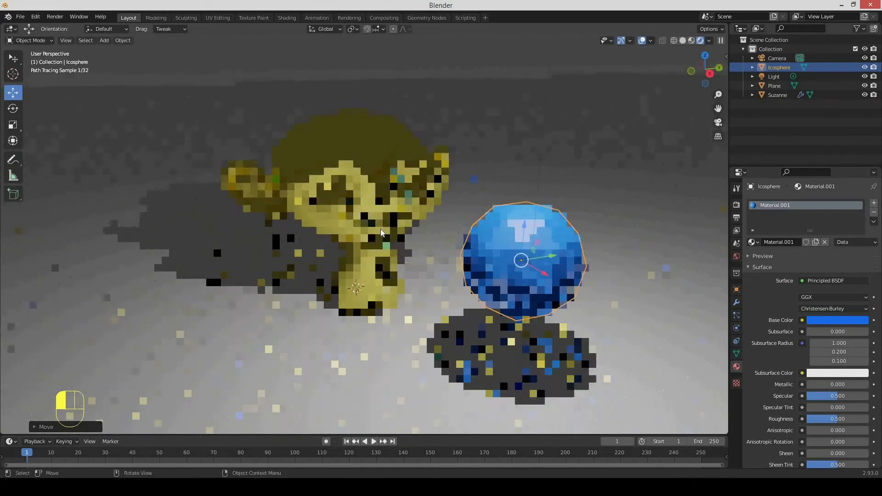
Change the color of the monkey head's Glossy BSDF to white
click(379, 222)
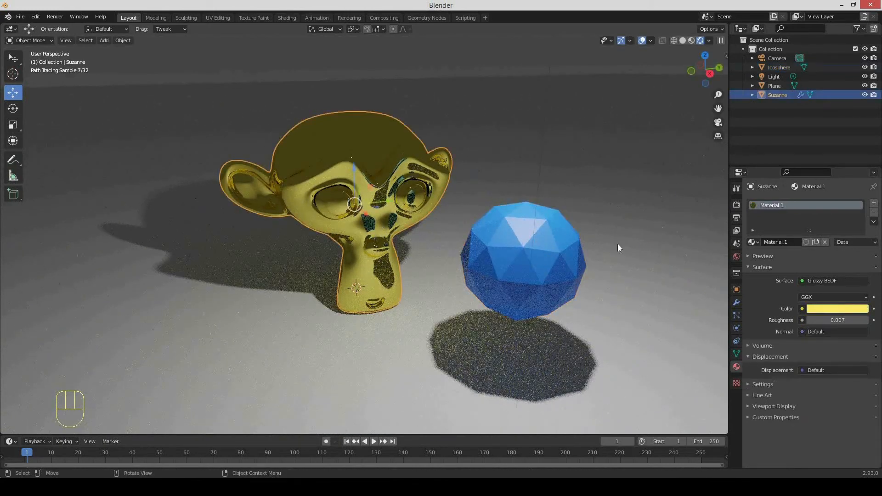
click(828, 307)
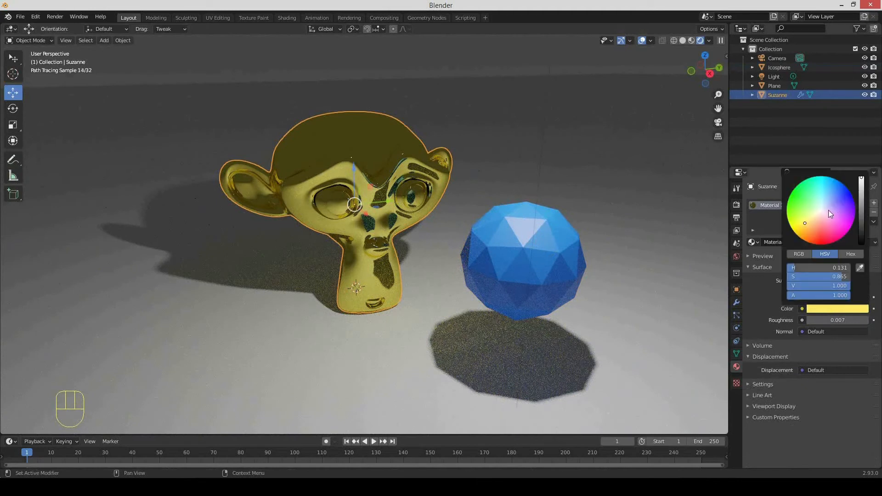
drag(805, 223, 822, 210)
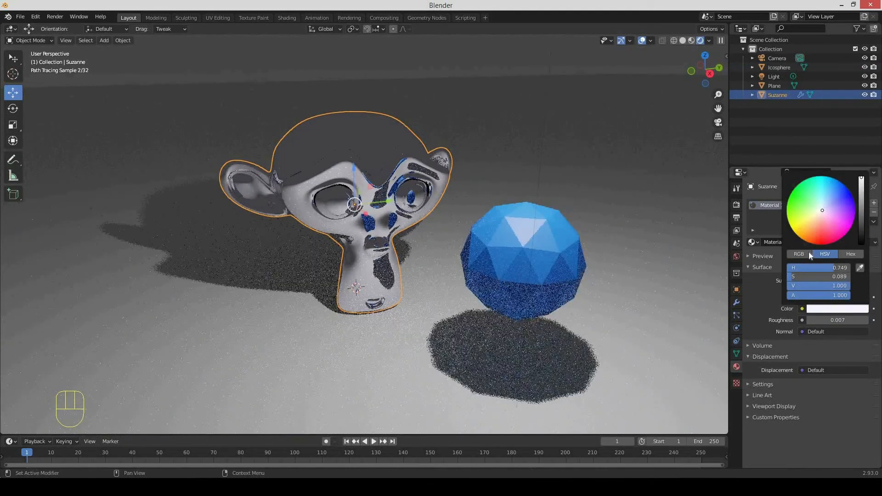
click(800, 254)
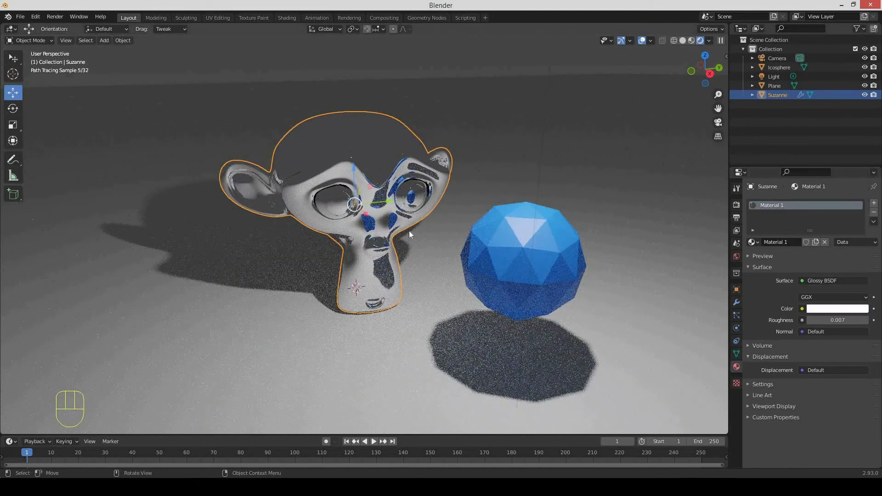
click(385, 228)
click(386, 218)
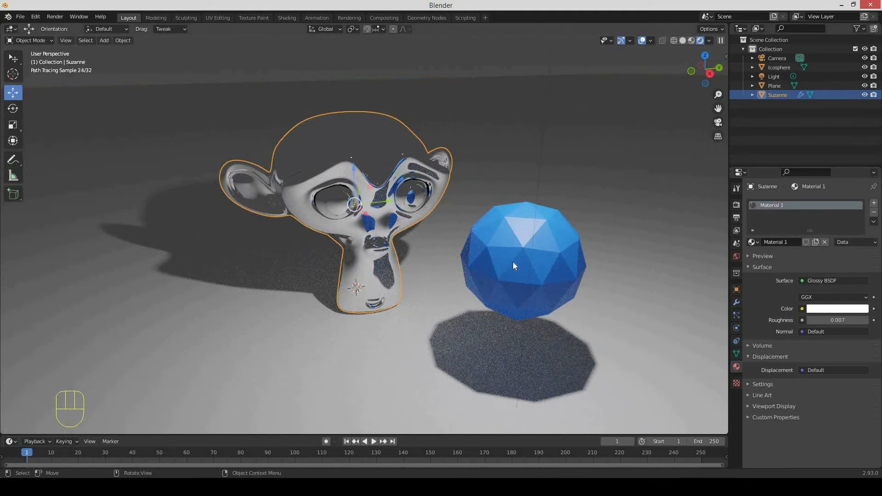
Move the blue ico sphere farther away from the monkey head and set the head's Glossy BSDF roughness to 0.000
click(544, 255)
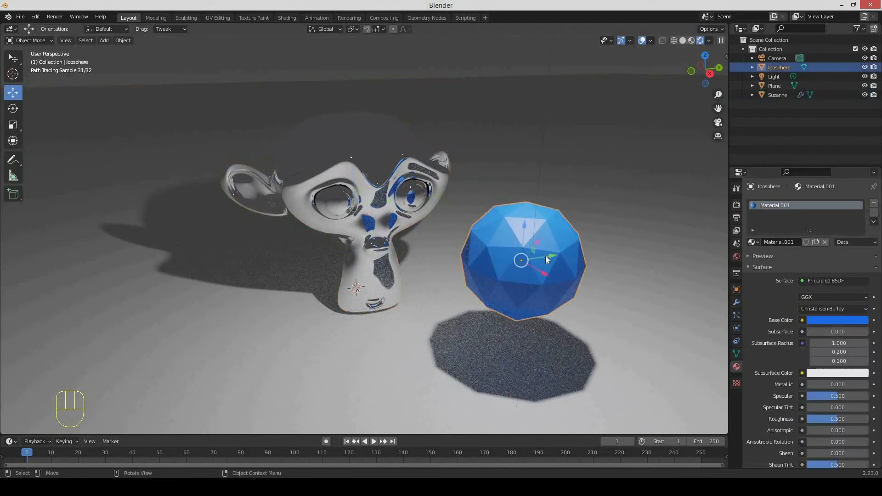
drag(547, 254, 724, 225)
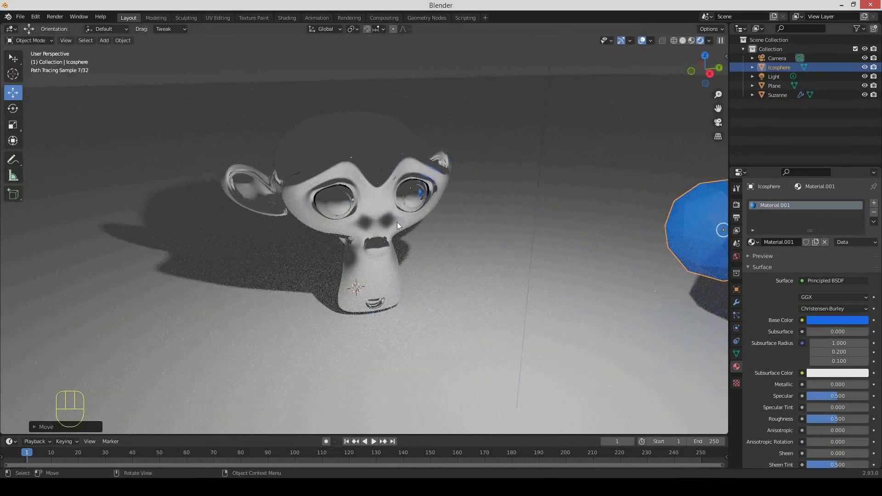
click(382, 191)
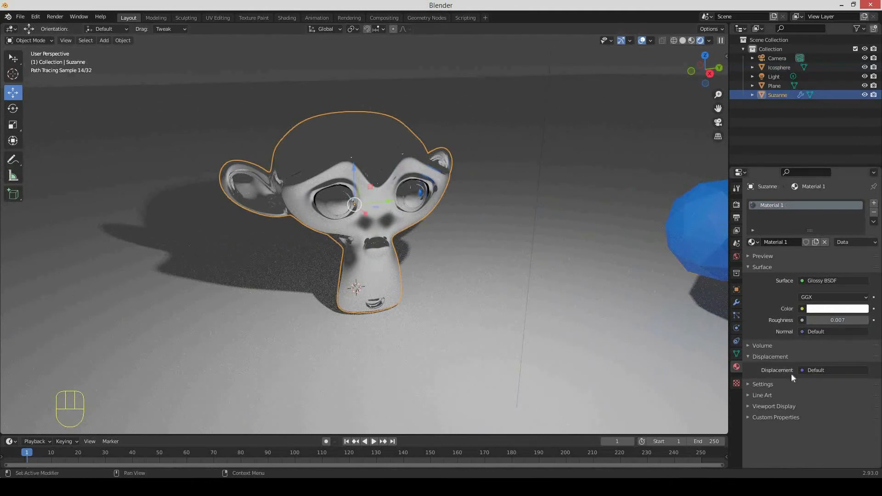
mouse_move(822, 320)
mouse_down()
mouse_move(864, 320)
mouse_move(766, 321)
mouse_up()
Switch the monkey head's surface to a Mix Shader that combines Glass BSDF with Emission
click(849, 279)
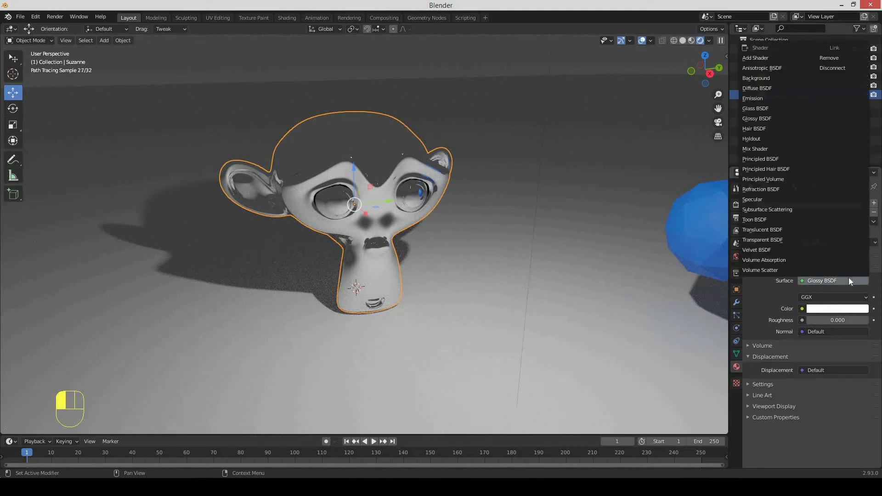
click(778, 147)
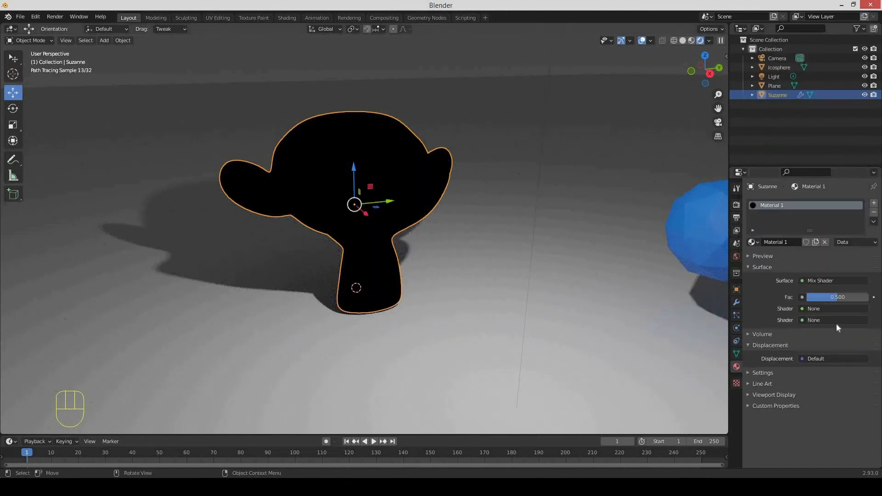
click(817, 310)
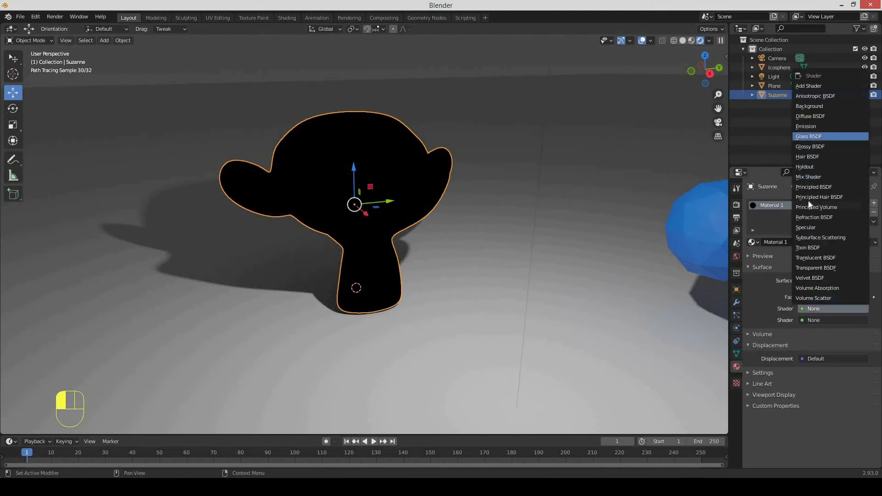
click(808, 137)
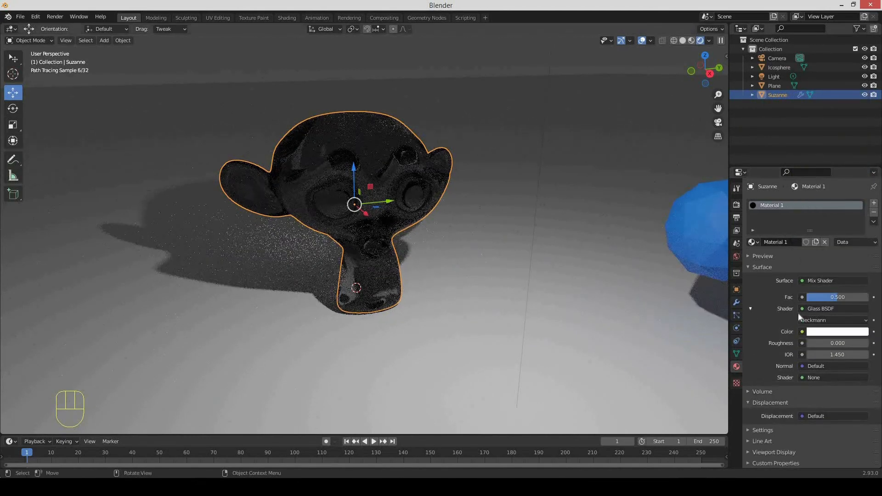
click(812, 378)
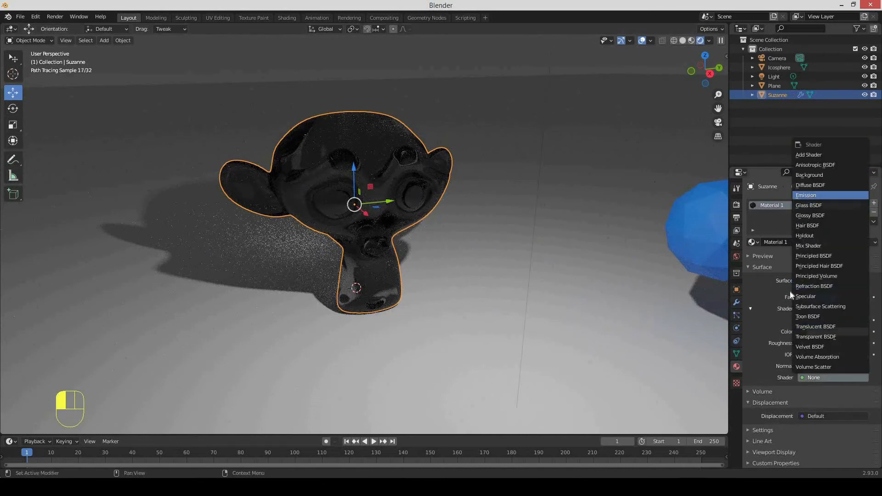
click(806, 195)
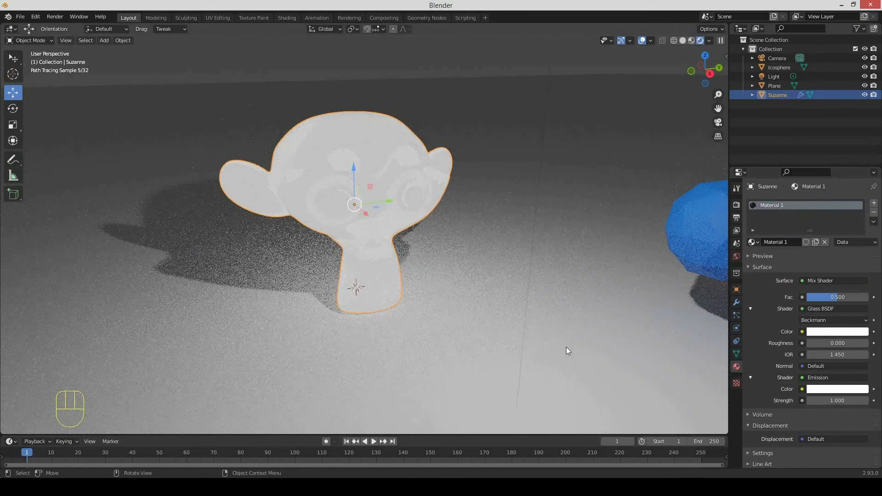
Mix Glass BSDF with Diffuse BSDF instead of Emission in the monkey head's material, using a factor of 0.213
mouse_move(809, 342)
mouse_down()
mouse_move(867, 343)
mouse_move(807, 341)
mouse_up()
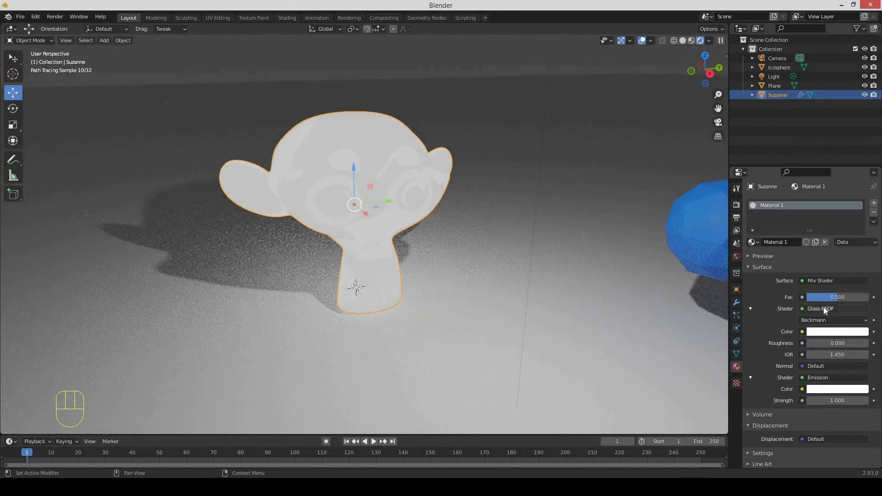
click(825, 308)
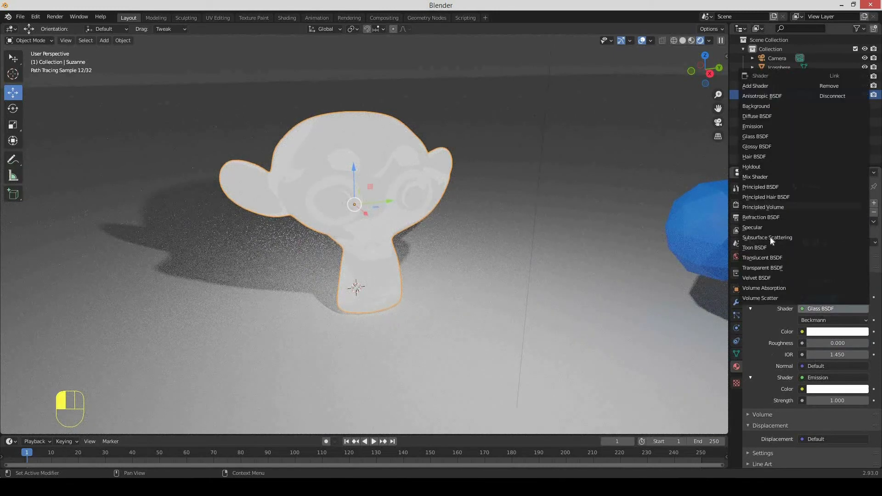
click(768, 136)
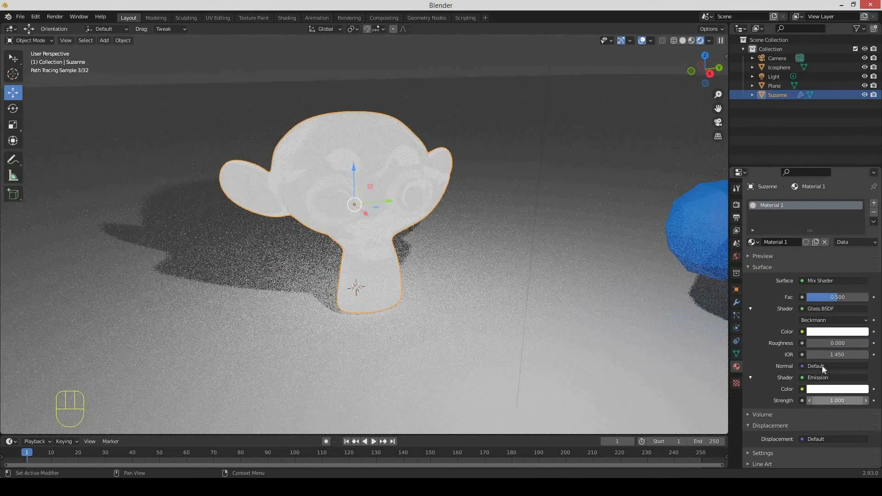
click(823, 378)
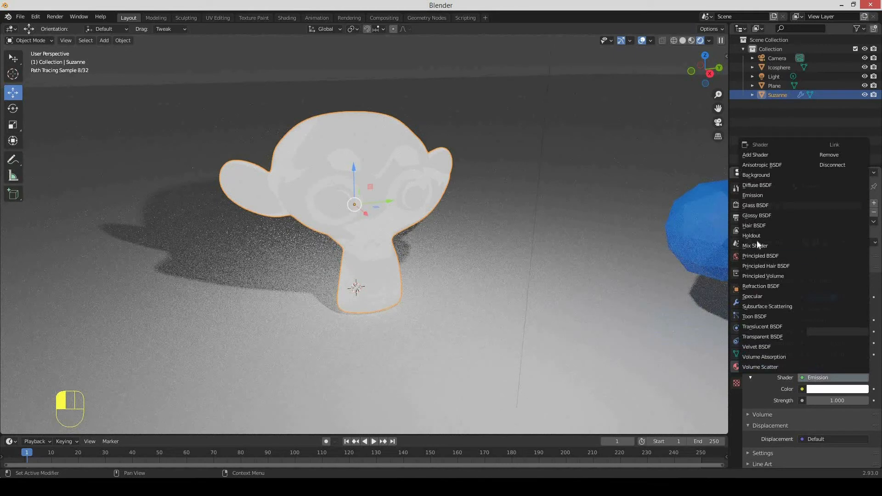
click(757, 186)
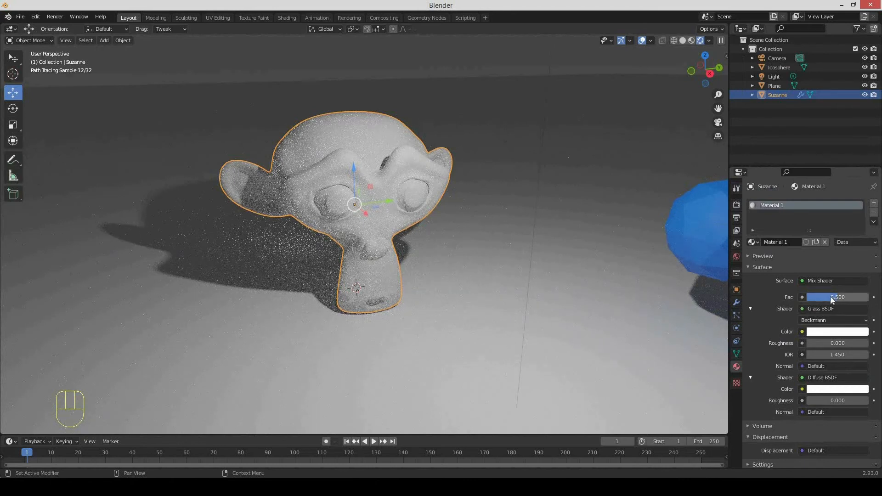
mouse_move(831, 299)
mouse_down()
mouse_move(864, 298)
mouse_move(807, 298)
mouse_move(864, 298)
mouse_move(820, 297)
mouse_up()
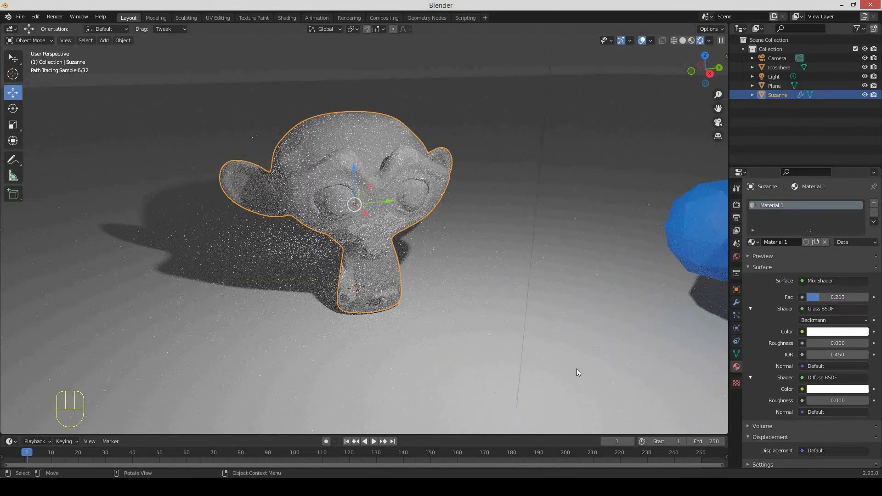
Try Refraction BSDF as the monkey head's surface shader and replace it with Subsurface Scattering
click(819, 280)
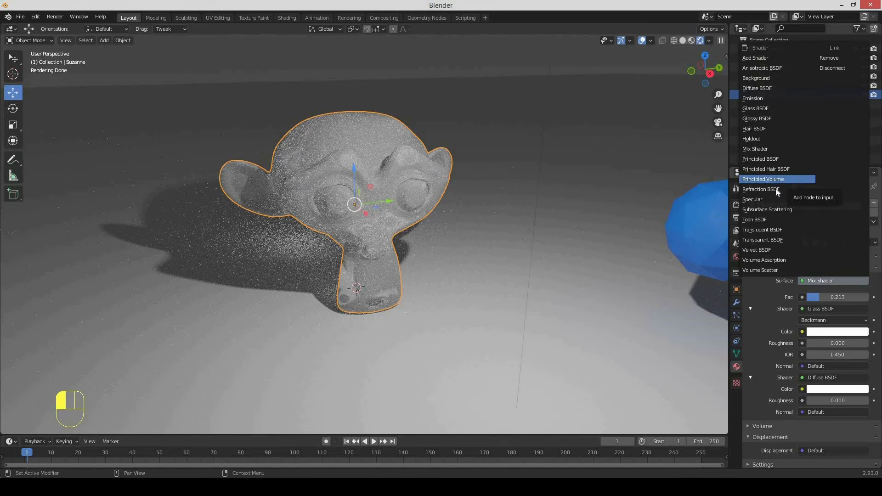
click(790, 191)
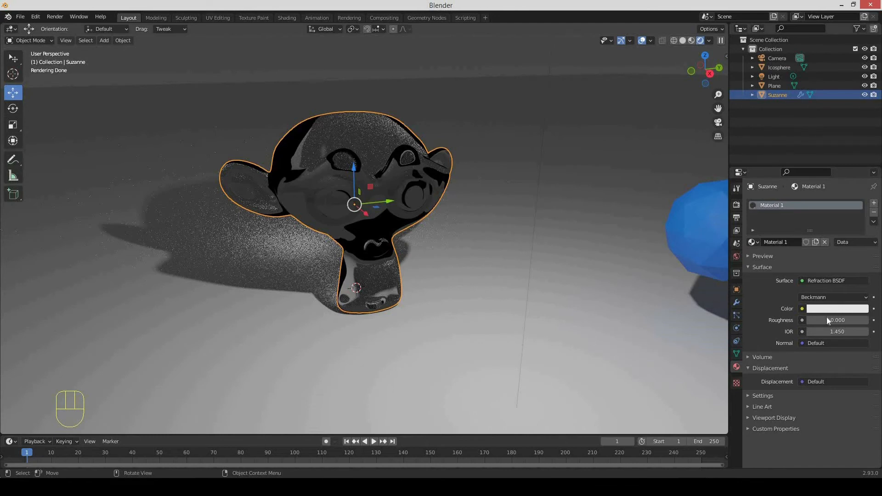
click(815, 280)
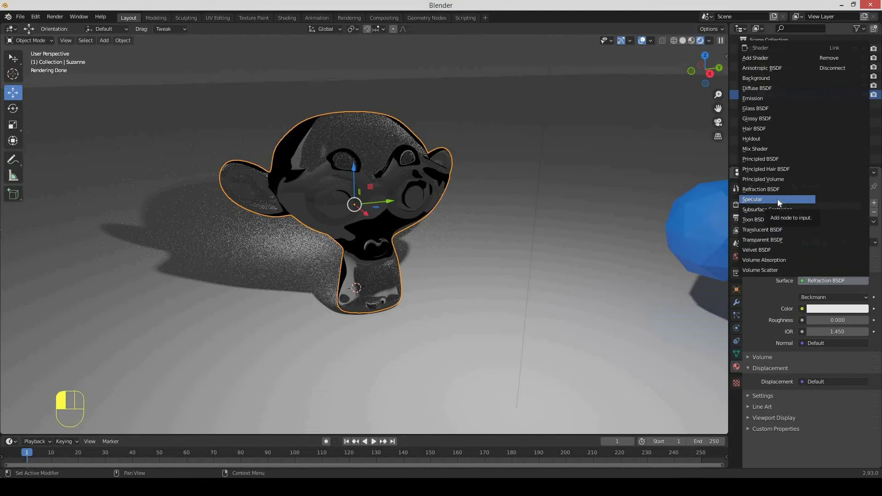
click(804, 211)
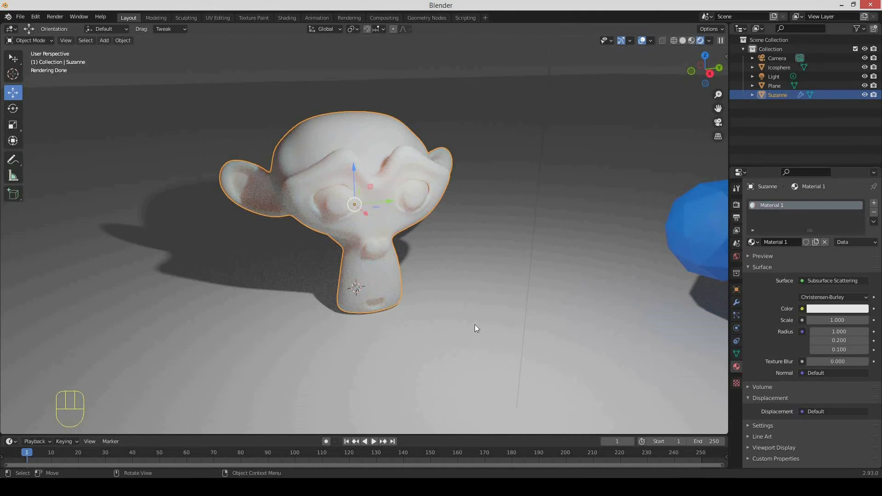
Move the point light behind the monkey head so it backlights the ears and shows the subsurface scattering
scroll(475, 324, down, 3)
click(465, 111)
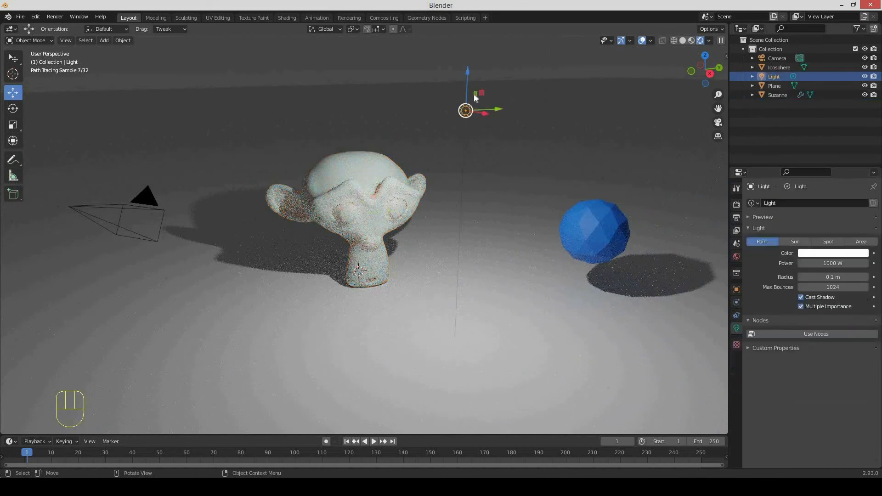
drag(467, 125, 359, 271)
drag(370, 216, 338, 181)
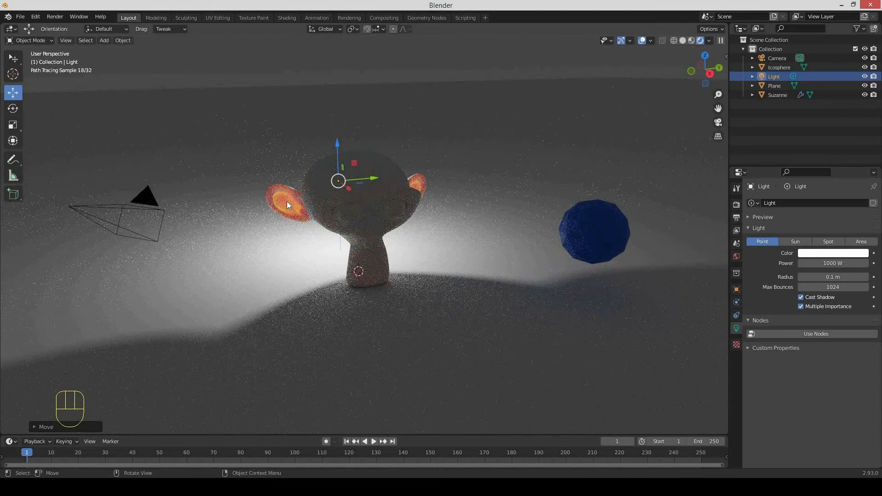
mouse_move(401, 221)
middle_down()
mouse_move(382, 222)
mouse_move(423, 212)
mouse_move(417, 195)
middle_up()
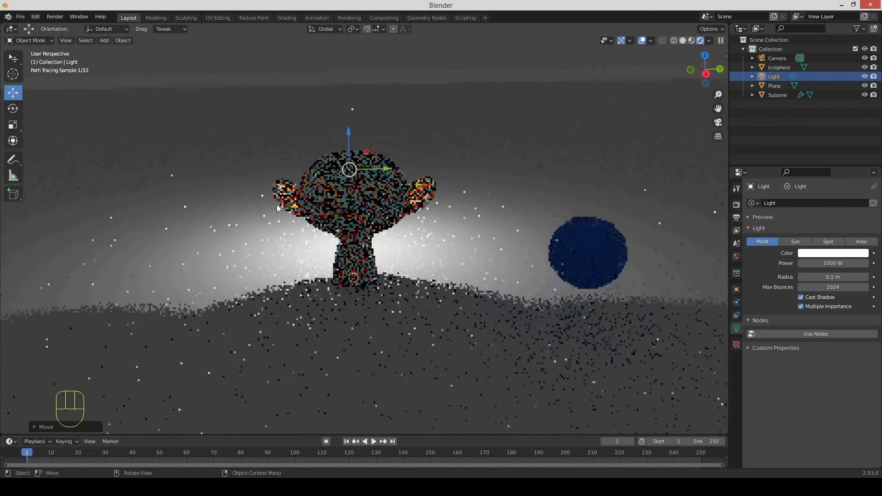
Move the point light inside the monkey head, then raise it out above and in front of the face
scroll(300, 203, up, 3)
middle_drag(264, 196, 278, 210)
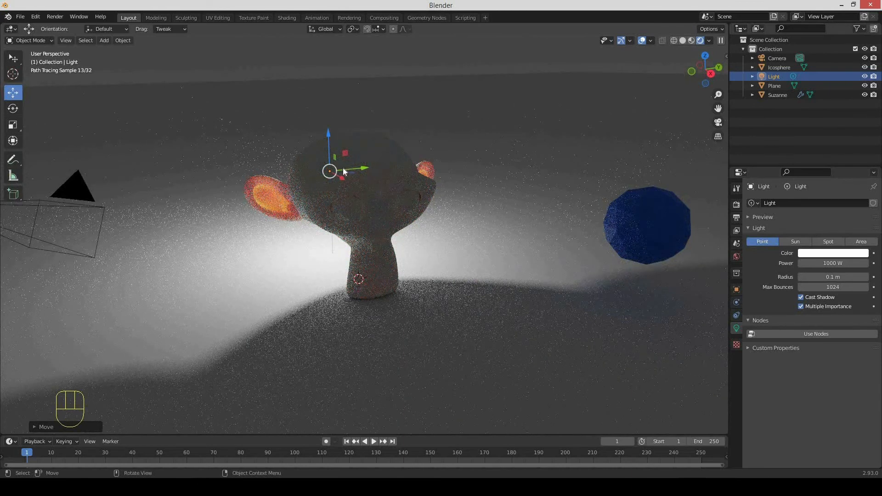
drag(358, 187, 373, 195)
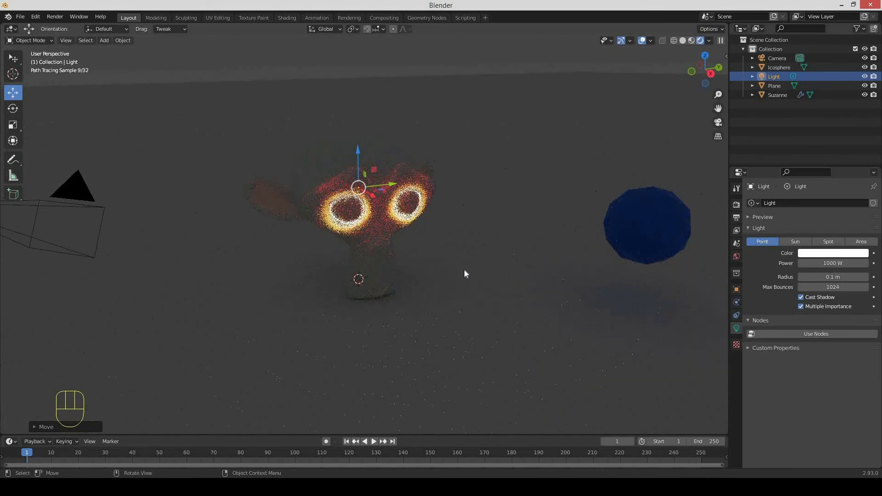
scroll(420, 248, down, 3)
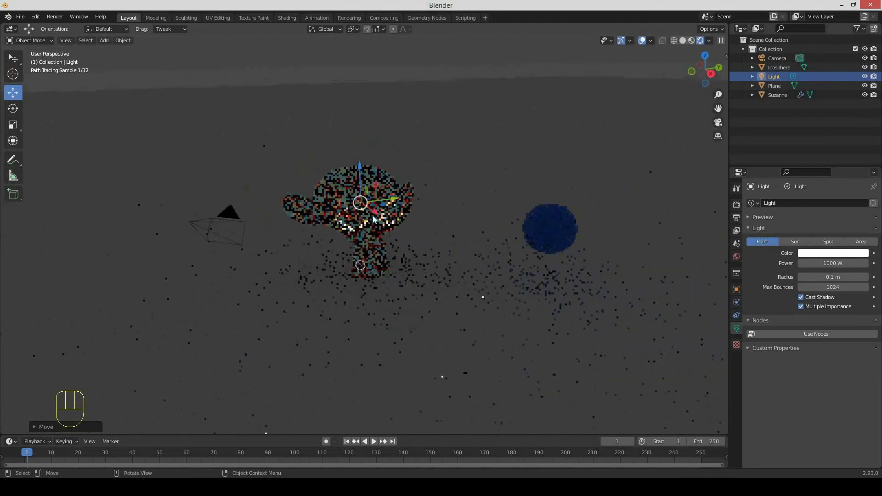
drag(360, 172, 358, 125)
drag(376, 174, 393, 230)
scroll(386, 235, up, 1)
scroll(502, 252, up, 4)
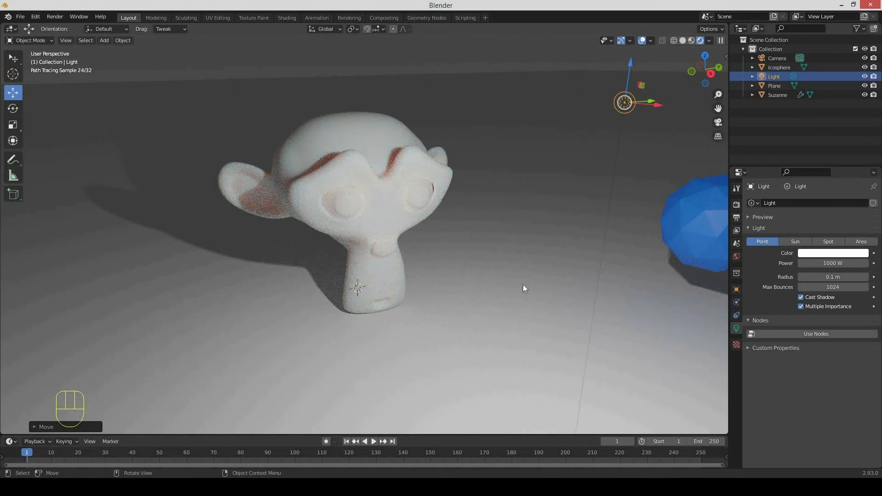
Try Toon BSDF as the monkey head's surface shader and replace it with Translucent BSDF
click(375, 200)
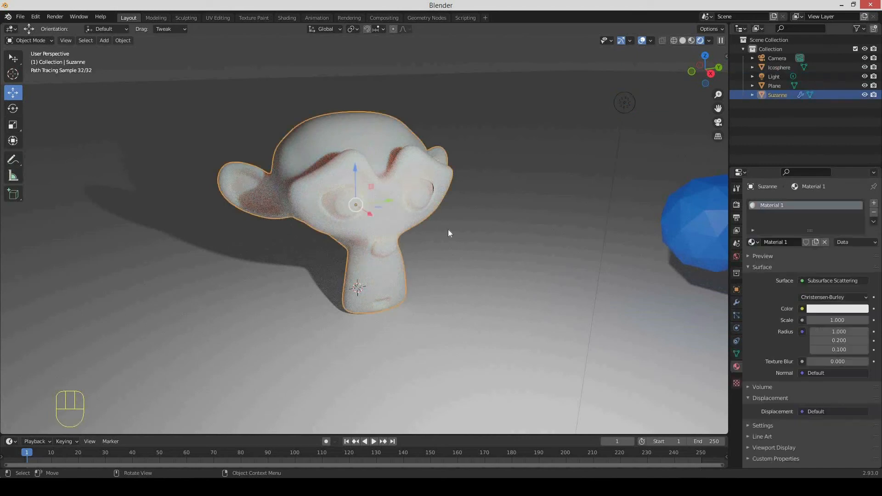
click(833, 282)
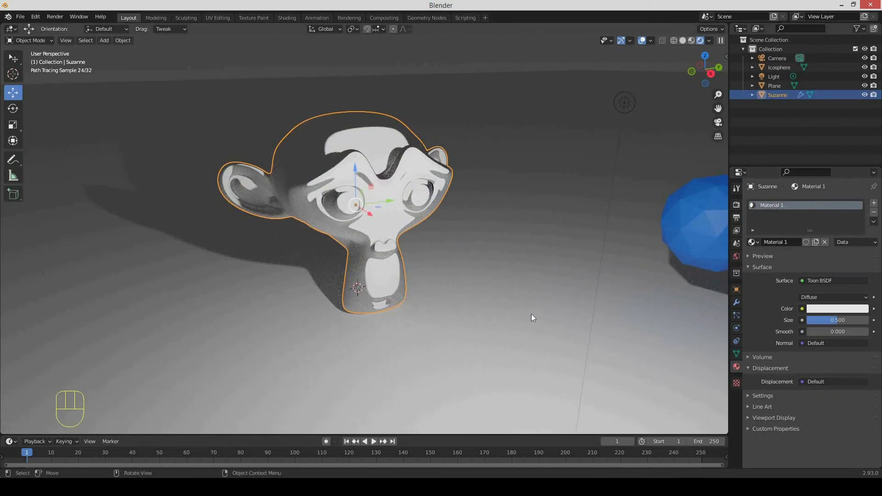
mouse_move(474, 285)
middle_down()
mouse_move(442, 285)
mouse_move(506, 266)
mouse_move(509, 280)
middle_up()
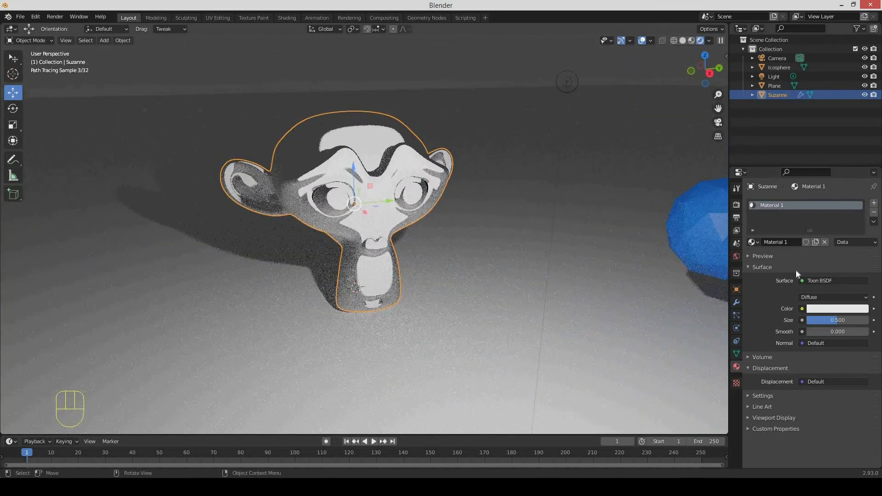
click(813, 282)
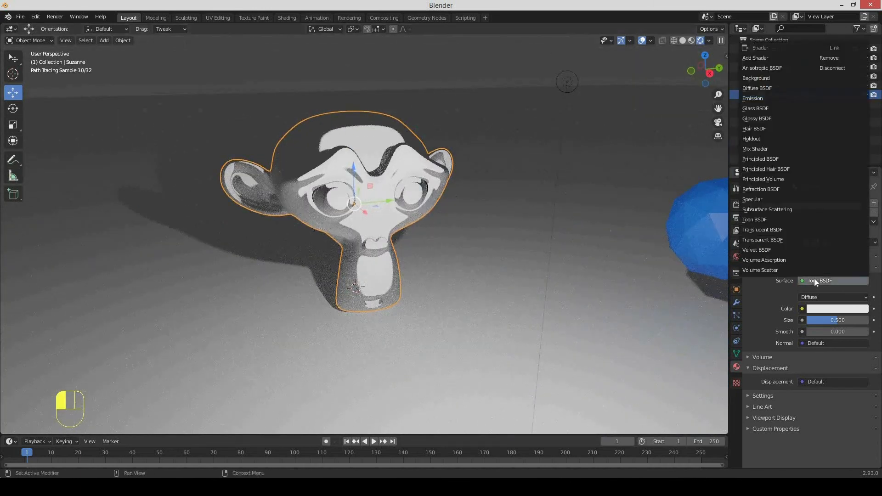
click(790, 228)
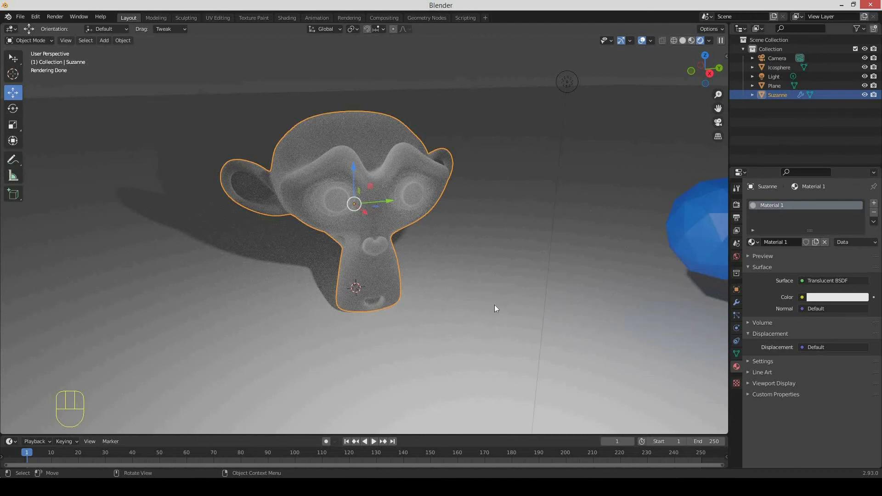
Move the point light down and behind the monkey head to backlight the translucent material
click(572, 87)
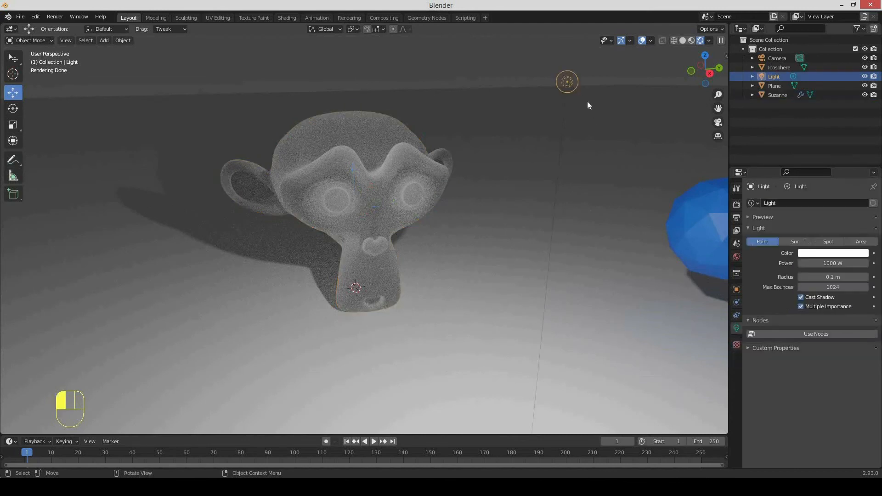
key(g)
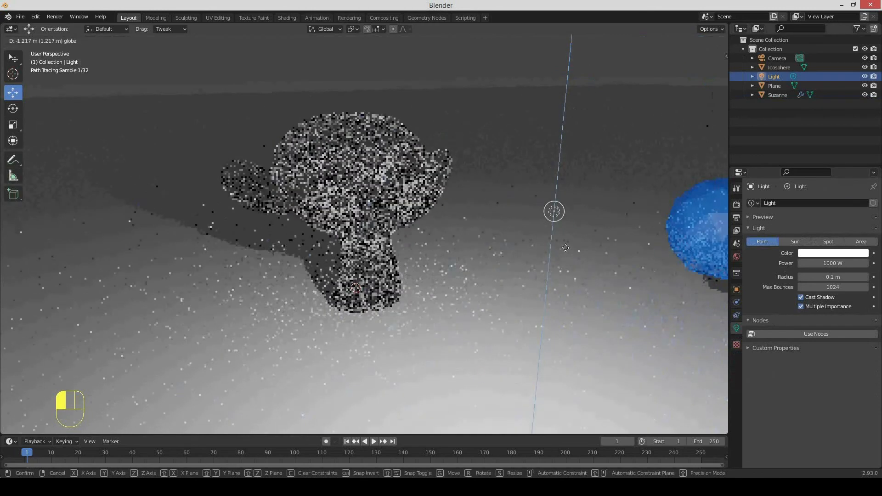
click(568, 299)
drag(571, 295, 306, 143)
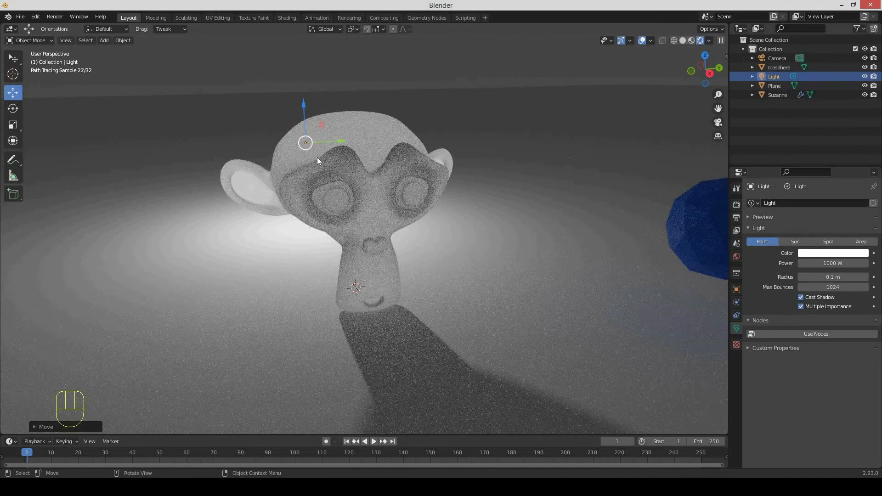
middle_drag(293, 184, 326, 172)
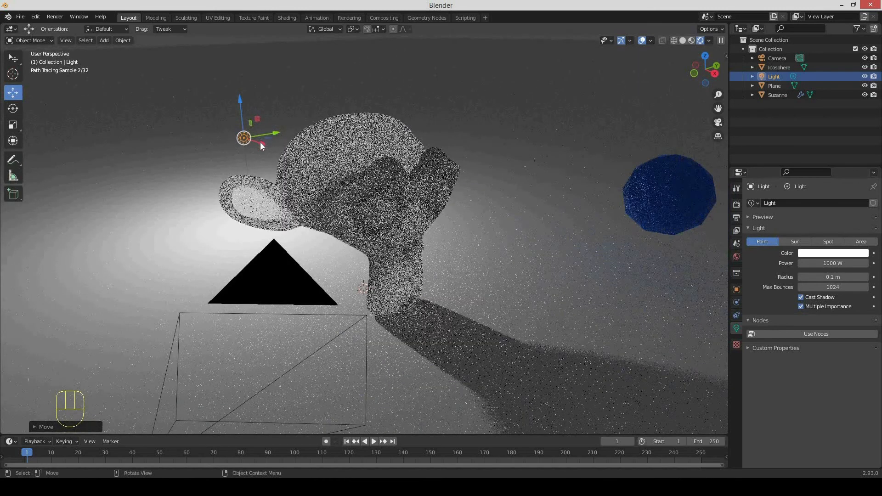
Place the point light inside the monkey head, inspect the translucent glow, and move the light back out above the head
drag(326, 173, 376, 195)
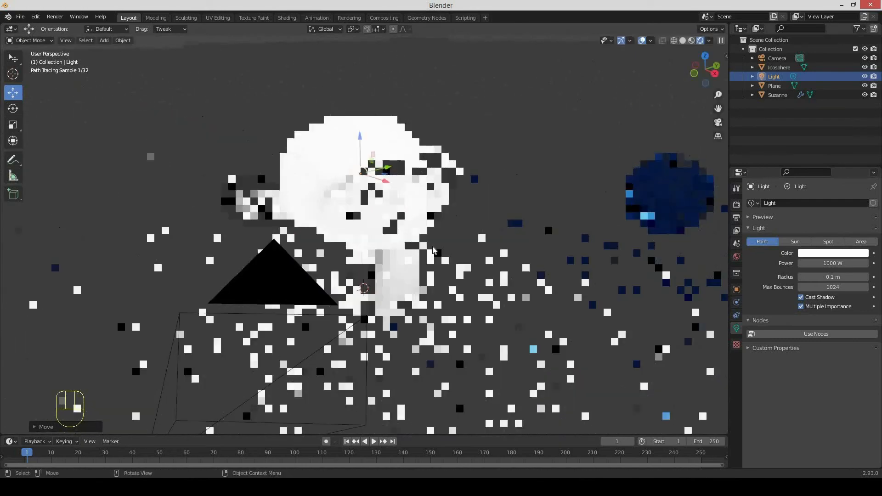
middle_drag(435, 260, 240, 173)
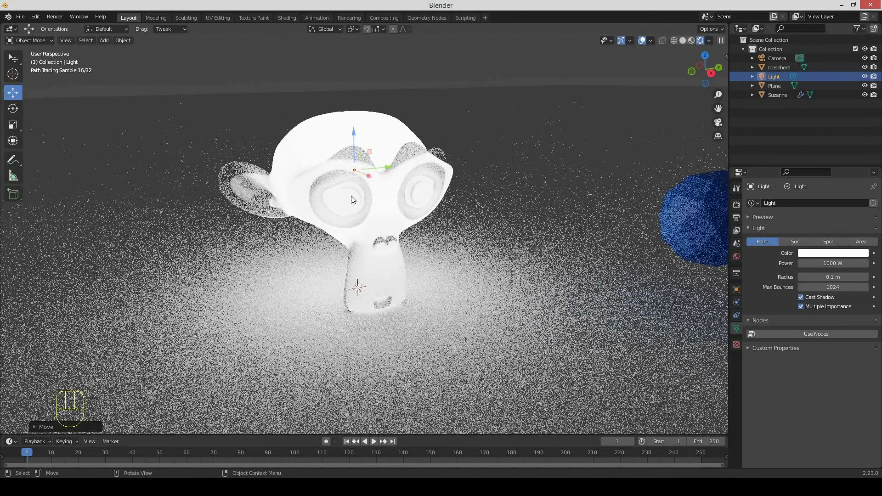
middle_drag(412, 230, 422, 231)
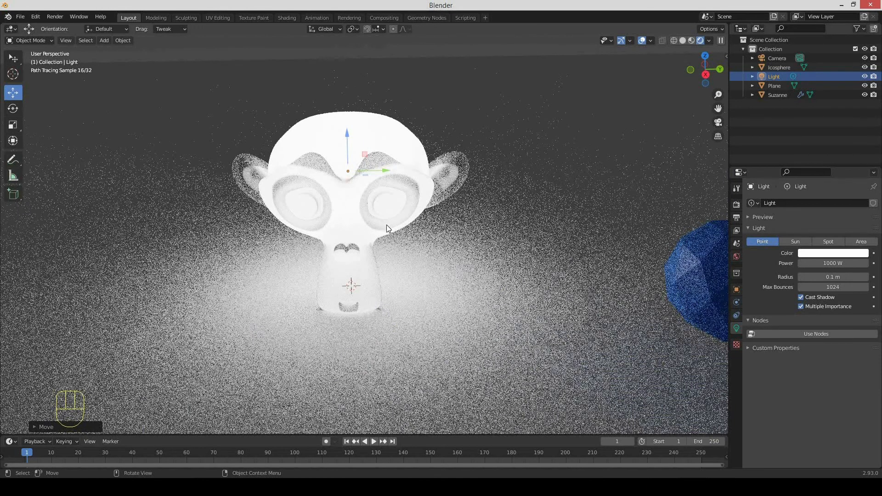
scroll(387, 225, down, 2)
middle_drag(411, 248, 381, 226)
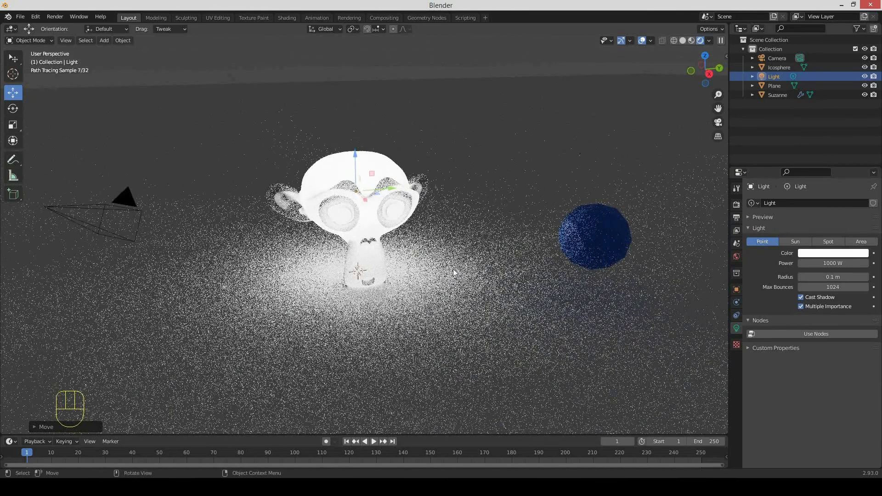
drag(364, 201, 440, 67)
Switch the monkey head's surface to Transparent BSDF and check it with the head deselected before selecting it again
click(368, 205)
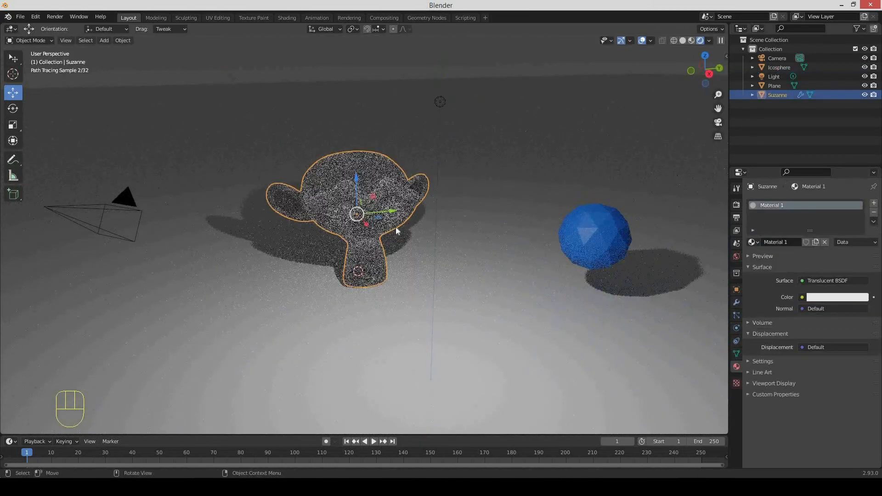
click(815, 279)
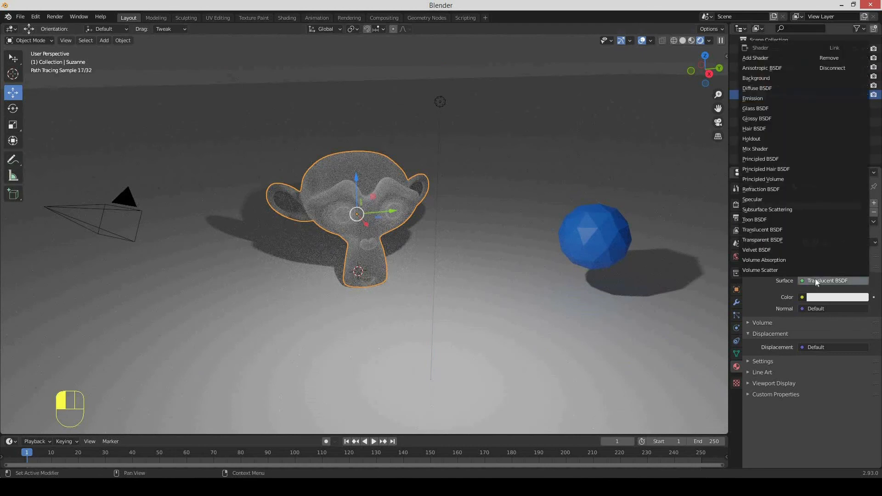
click(780, 240)
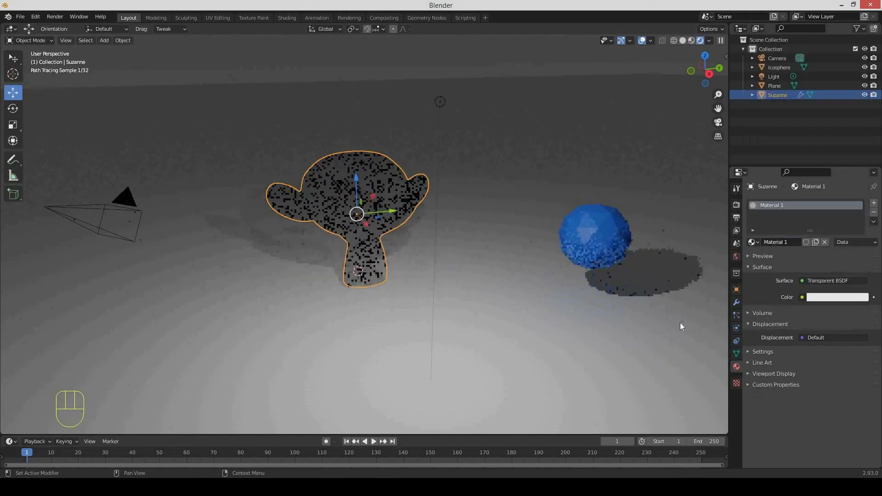
click(497, 294)
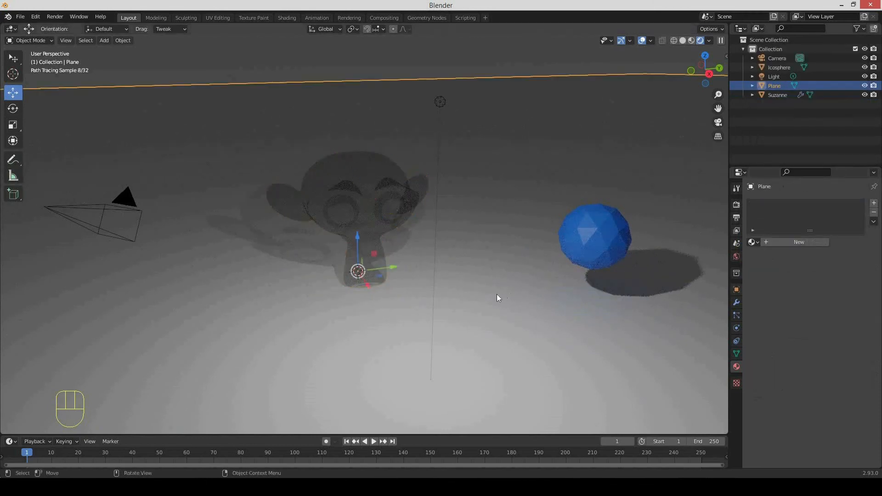
click(374, 199)
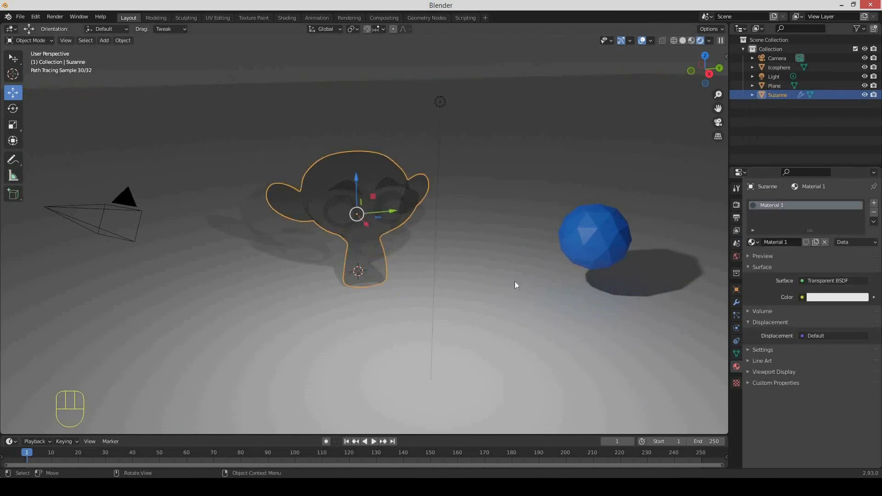
Try Velvet BSDF as the monkey head's surface shader and replace it with Glass BSDF
drag(831, 280, 772, 248)
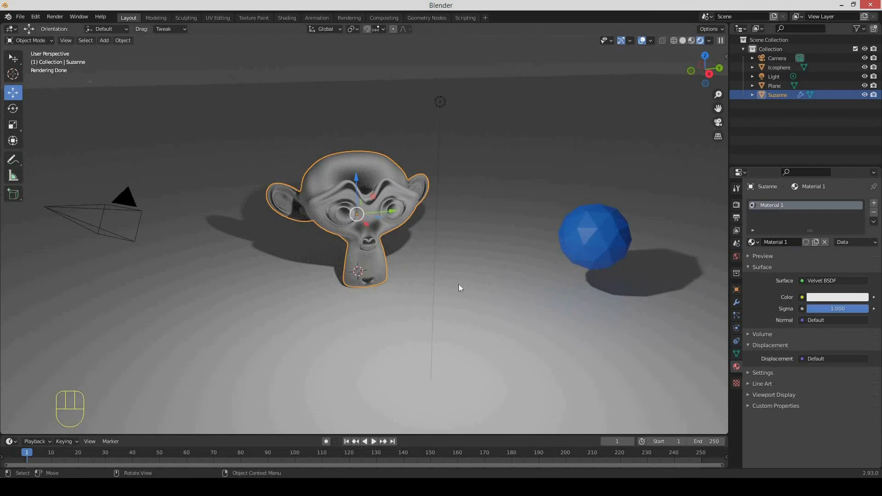
click(813, 280)
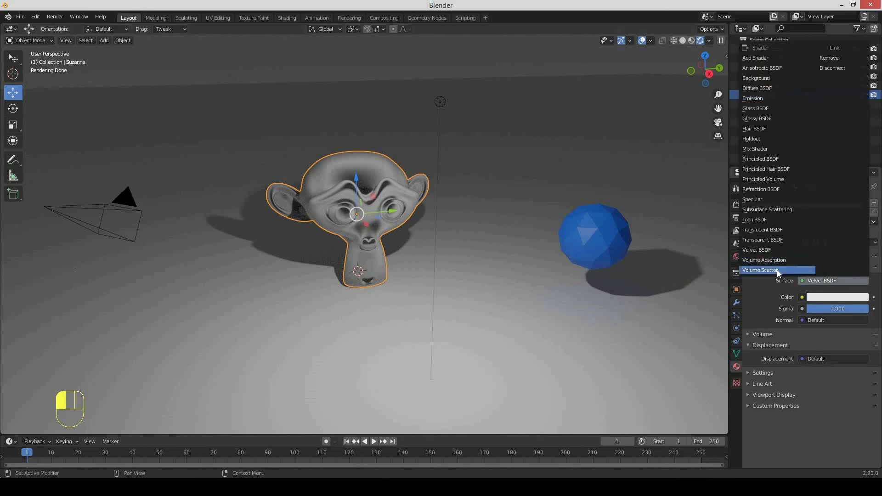
click(548, 330)
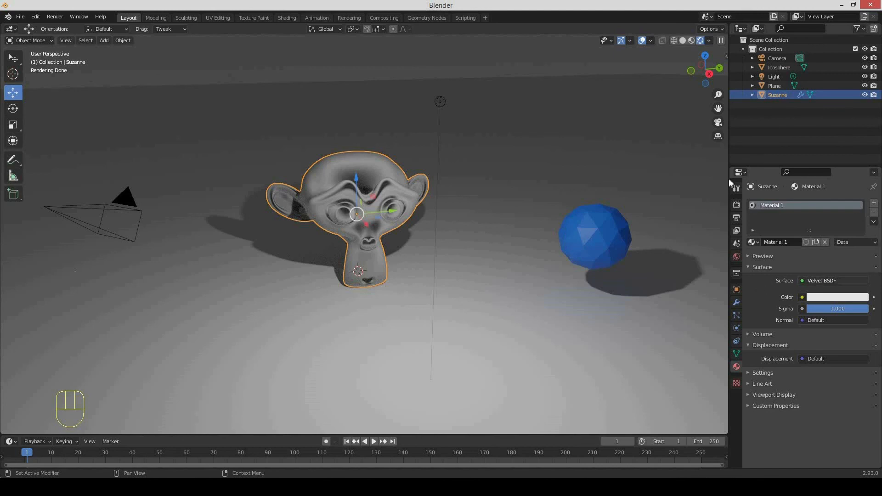
click(822, 280)
click(760, 109)
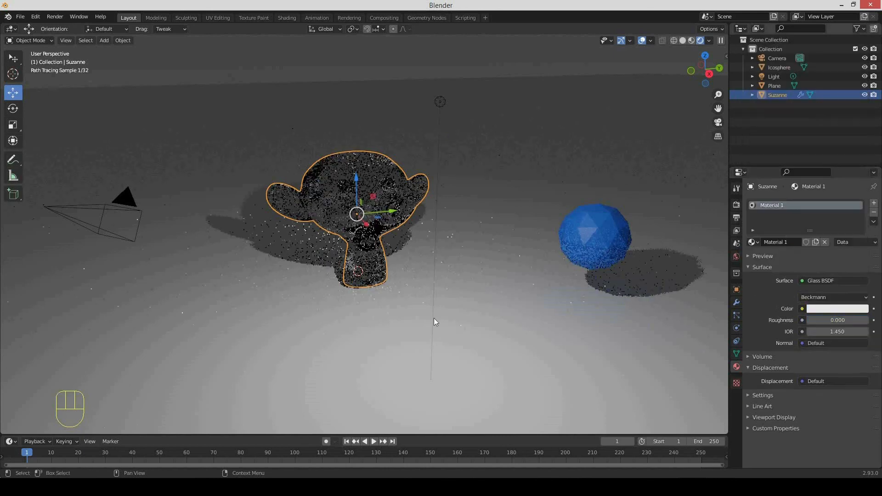
Check the existing materials available for the icosphere and remove its IcoSphere Material slot
click(594, 236)
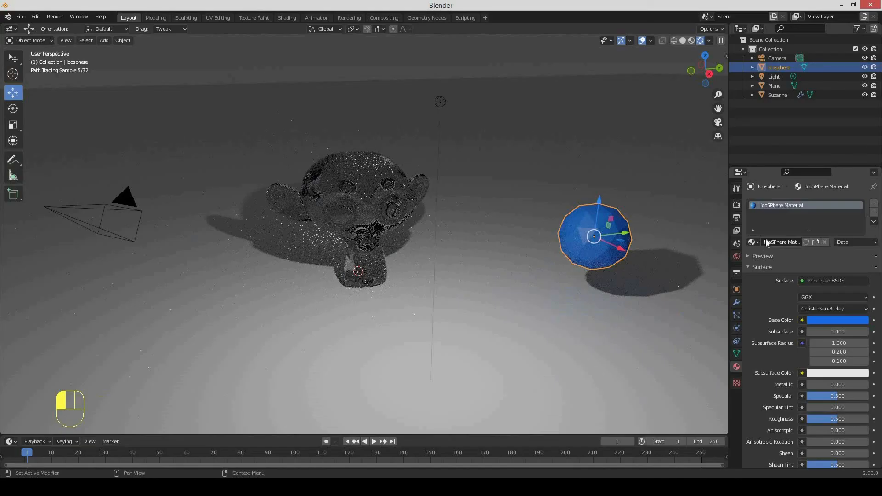
click(752, 242)
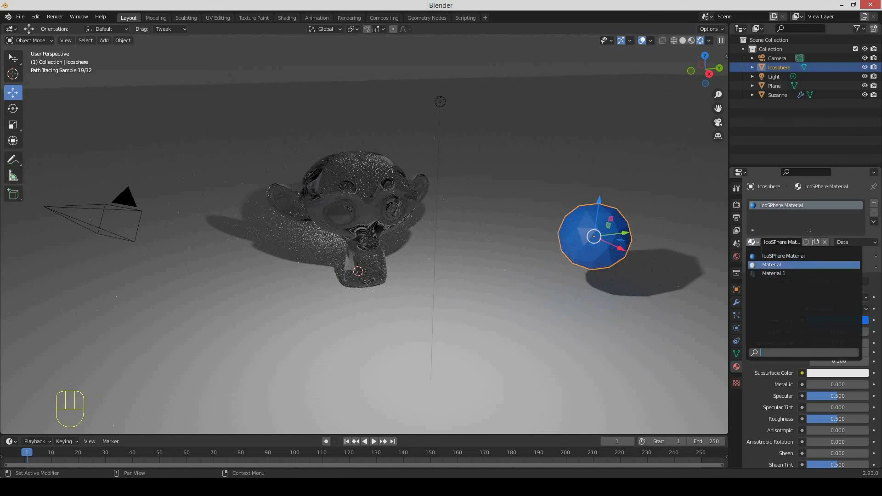
click(755, 245)
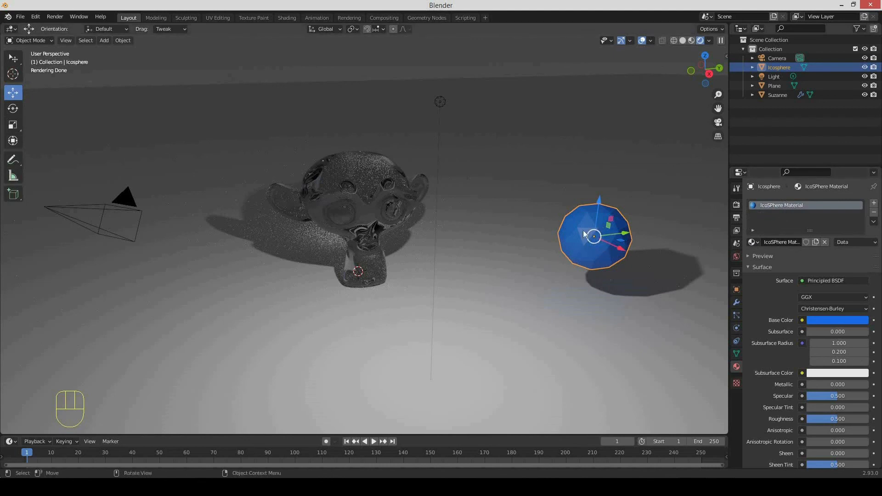
click(874, 214)
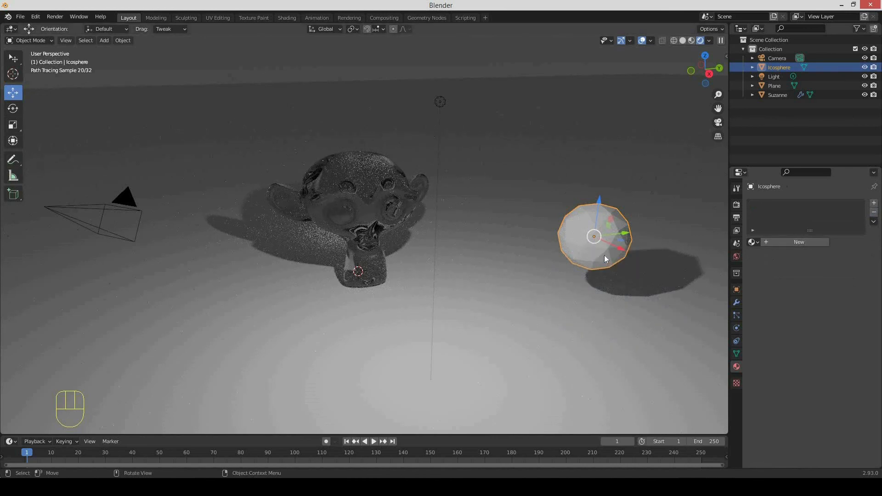
Create a new material for the icosphere and give it a yellow-orange base color
click(795, 242)
click(826, 321)
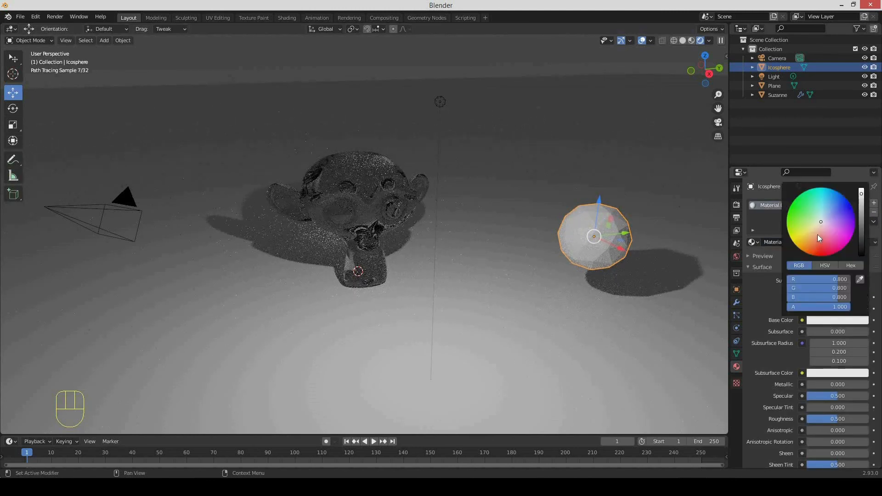
click(801, 242)
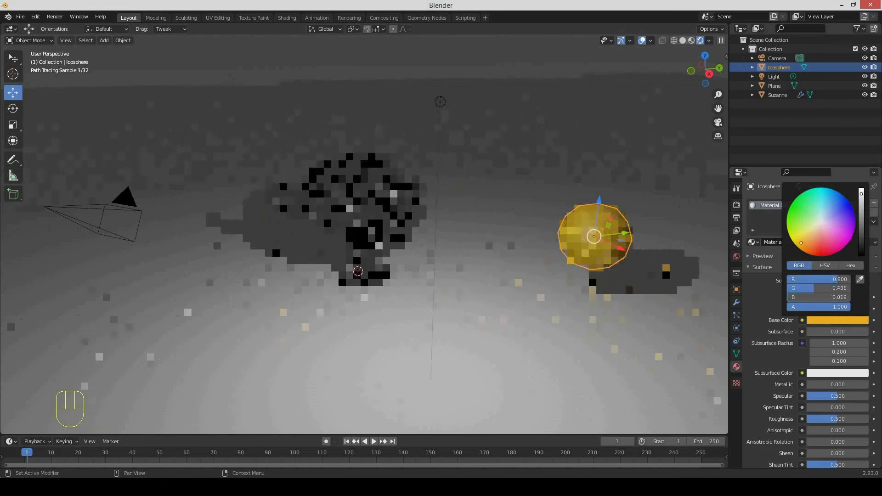
click(771, 298)
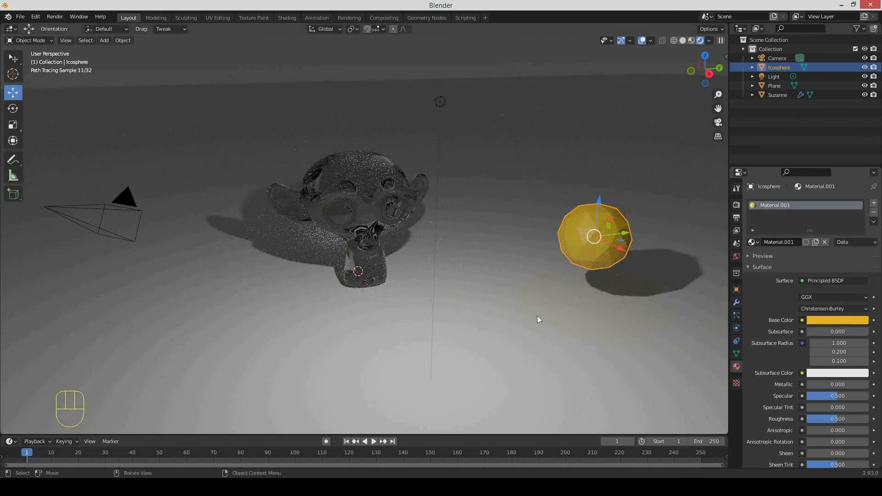